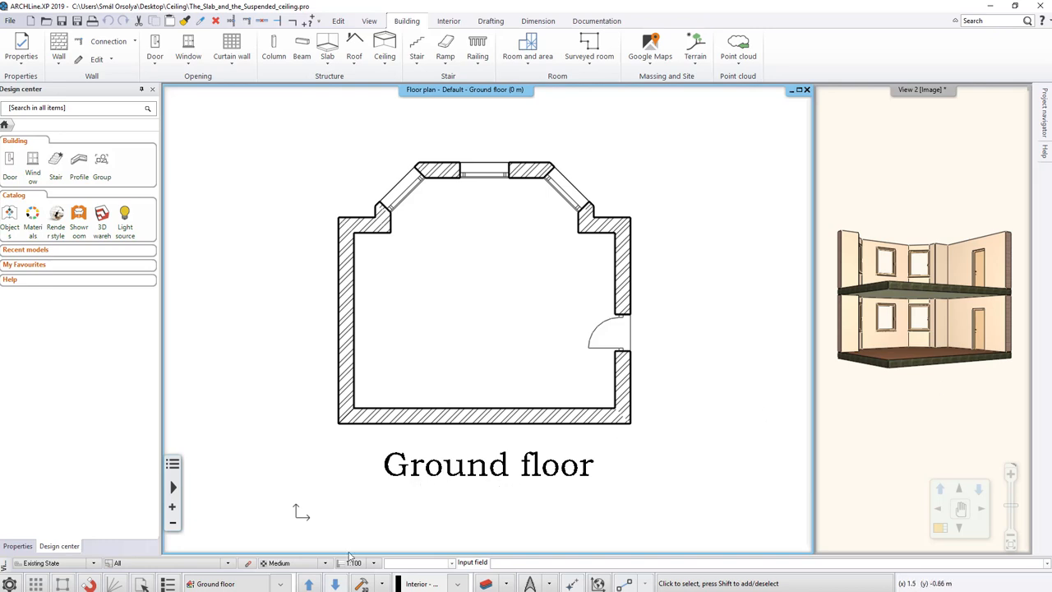
Step: Check the 1st floor plan, then return to the Ground floor
click(313, 583)
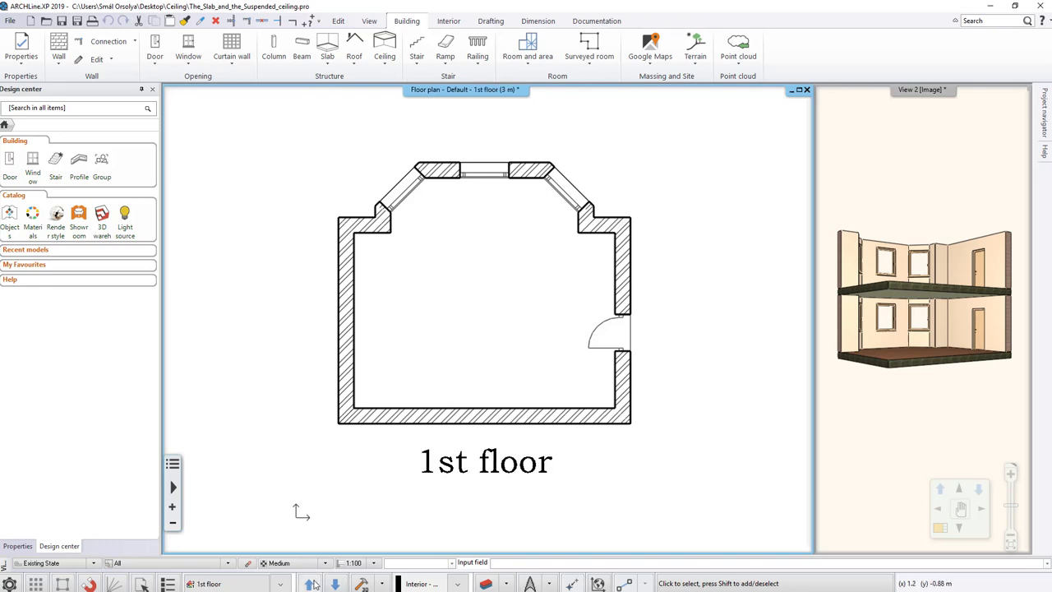
click(336, 585)
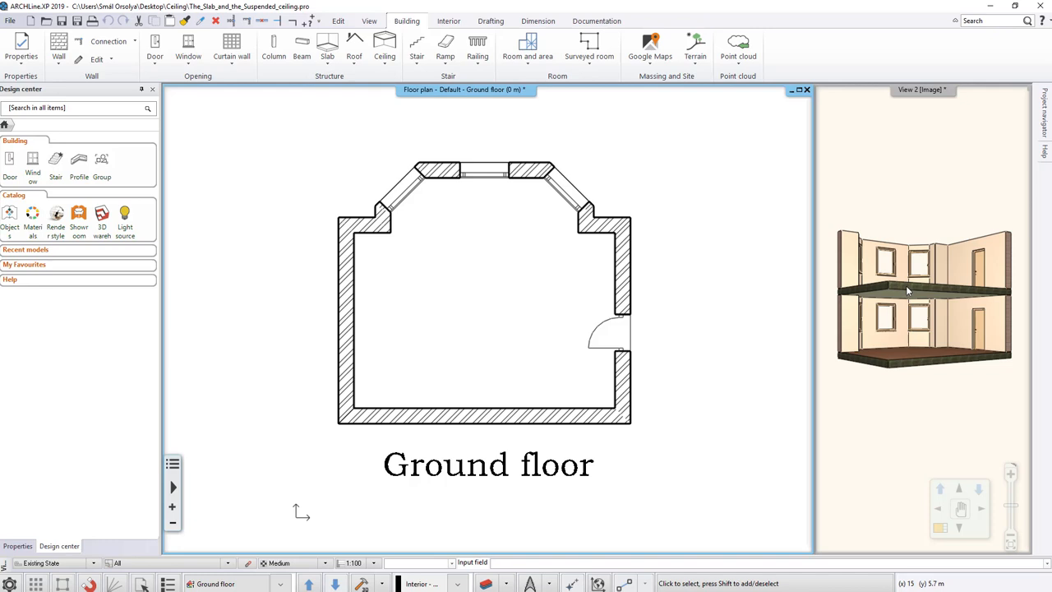
Step: Place a Grid Auto Ceiling inside the ground-floor room and end the tool
click(386, 64)
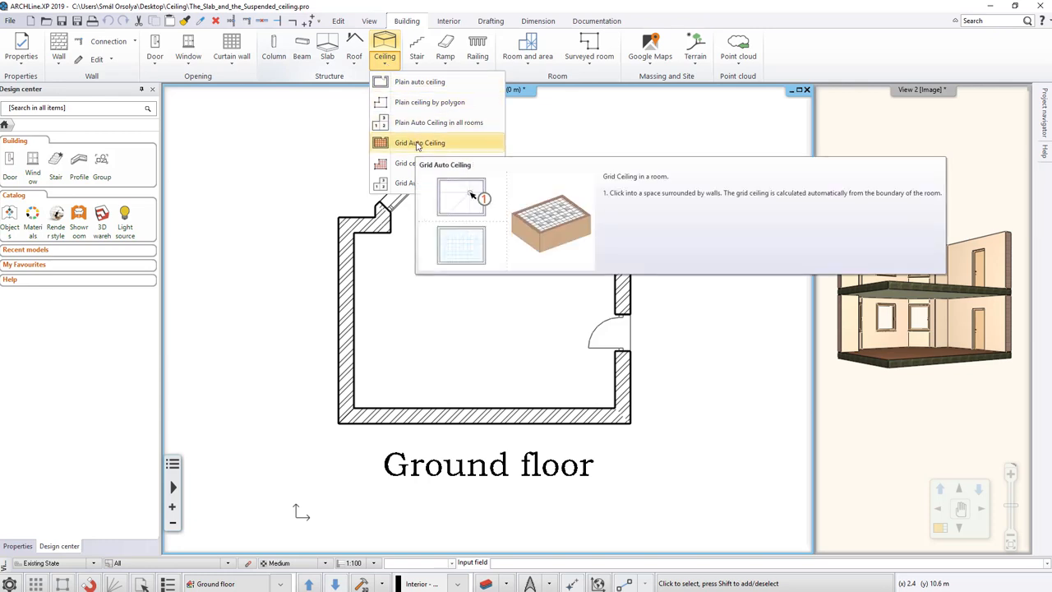
click(417, 146)
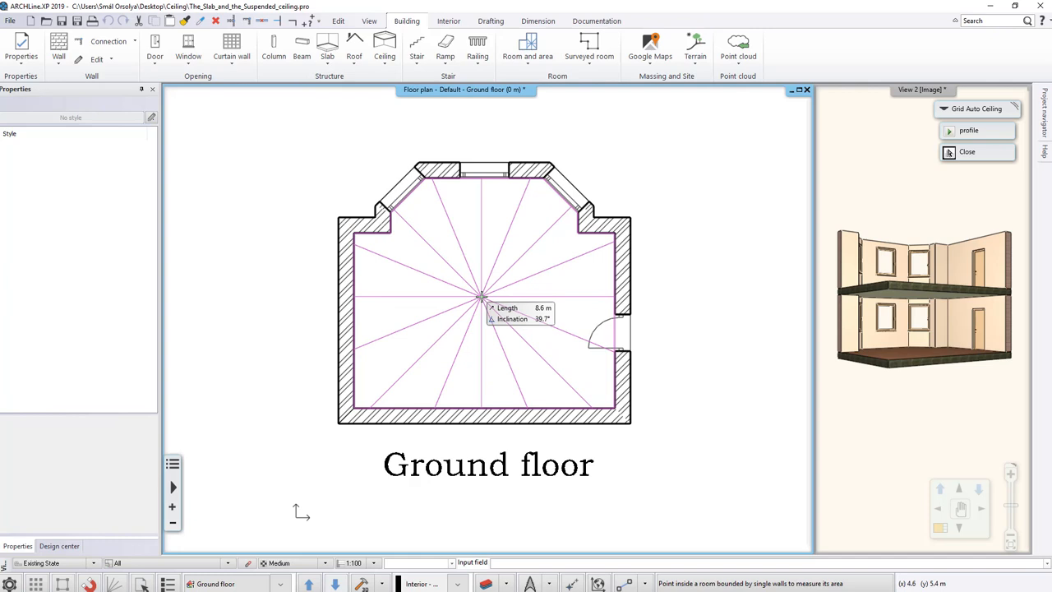
click(482, 298)
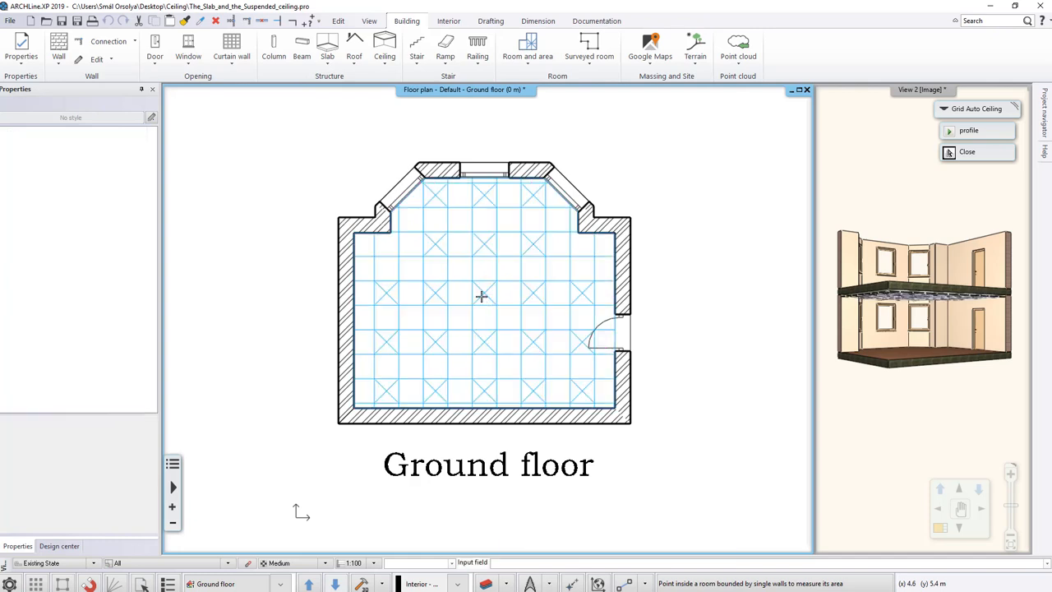
key(Escape)
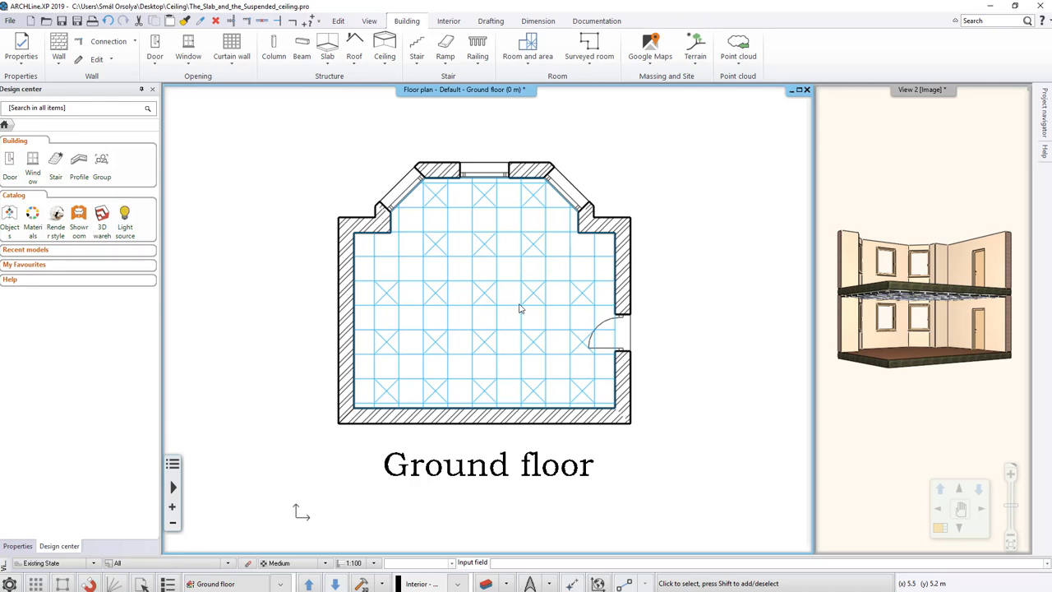
Step: Enlarge the 3D view and inspect the grid ceiling and the slab above it, then reactivate the plan
click(887, 436)
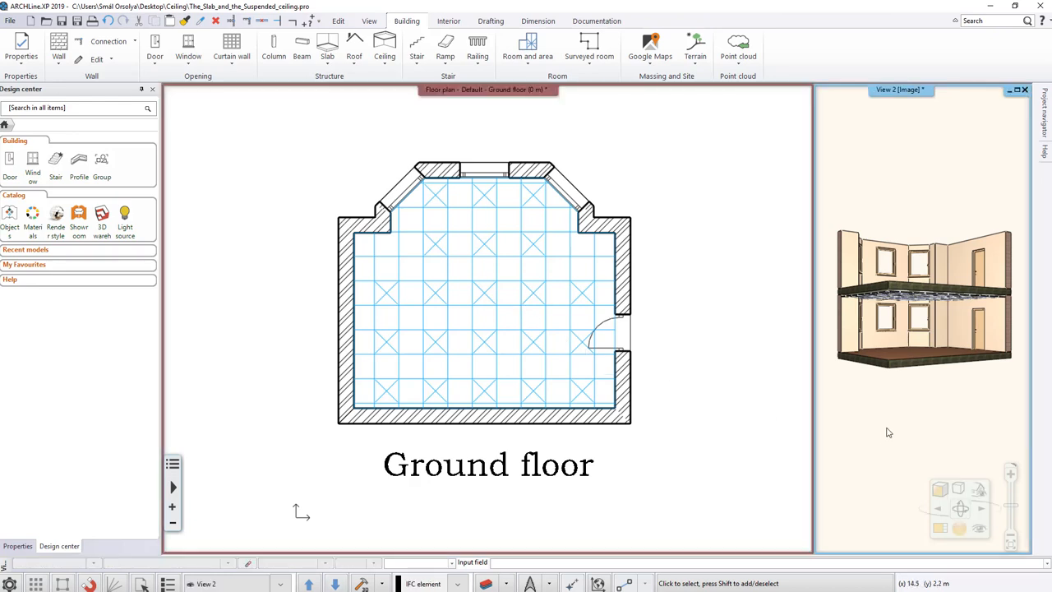
click(938, 527)
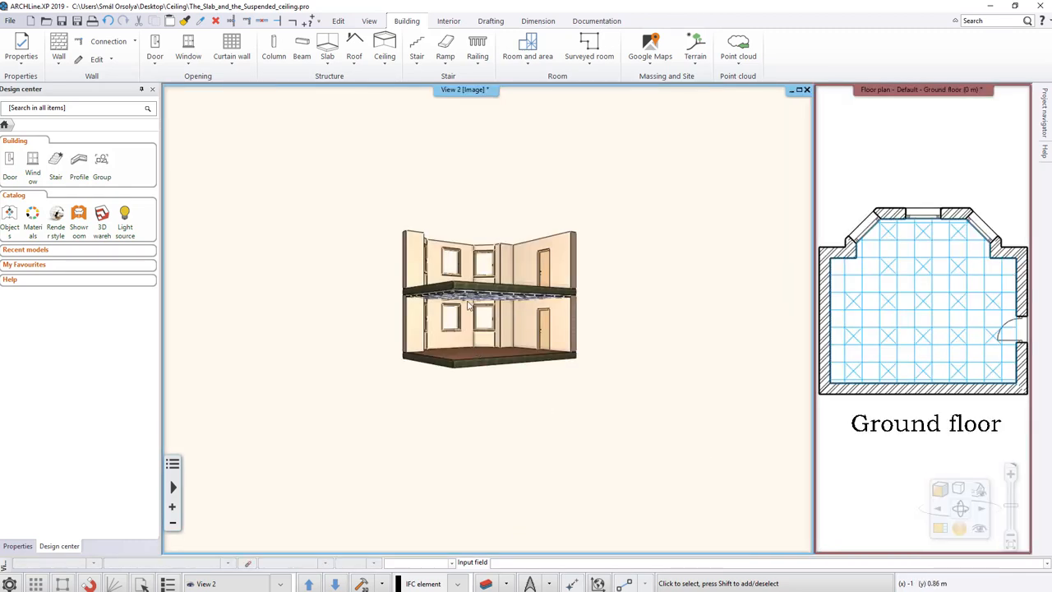
scroll(465, 321, up, 1)
scroll(475, 294, up, 1)
scroll(475, 294, up, 2)
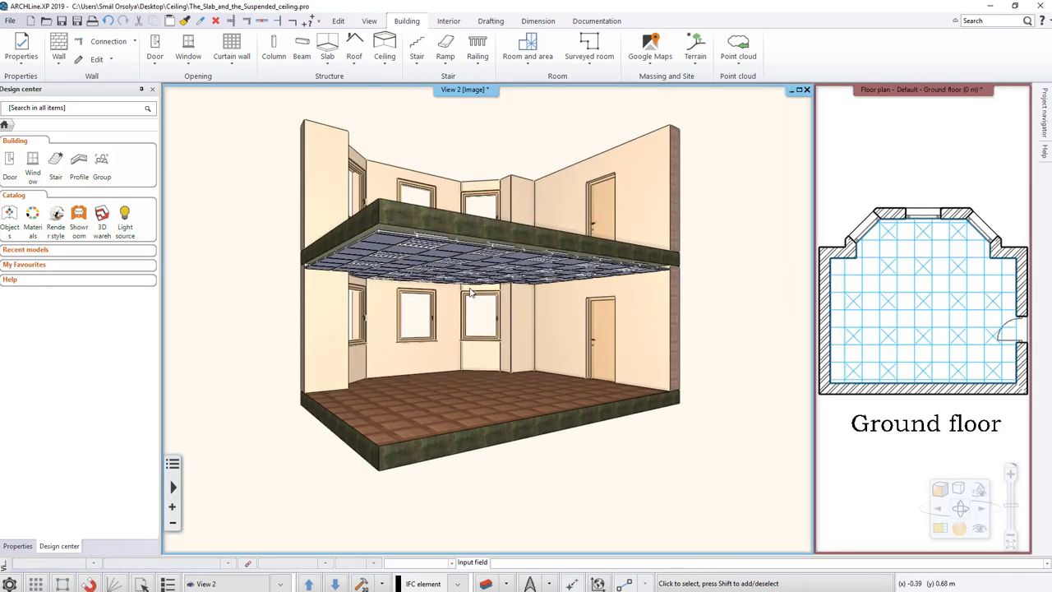
click(465, 244)
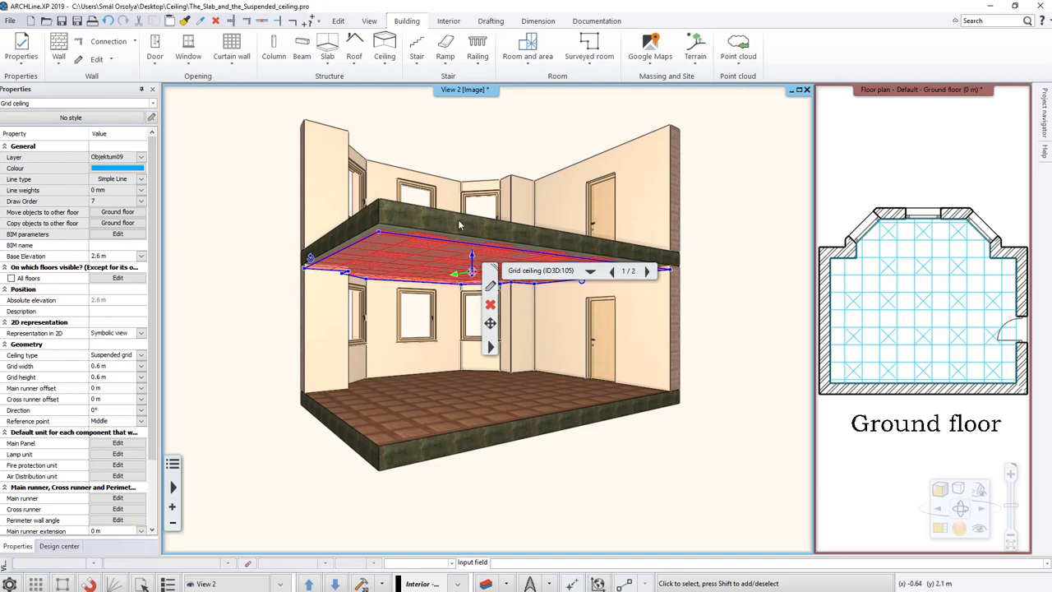
click(458, 218)
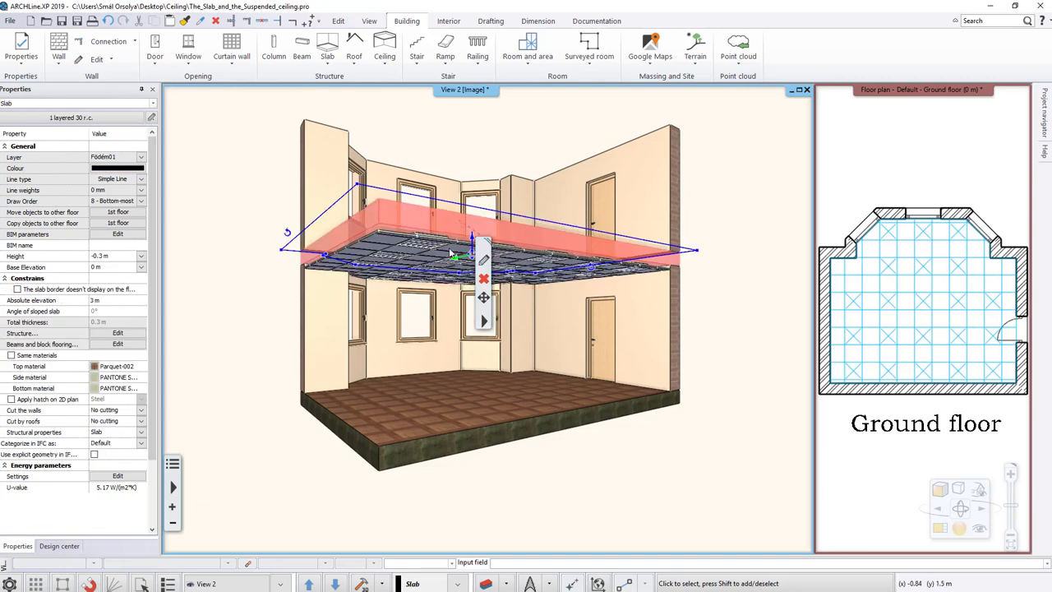
click(450, 254)
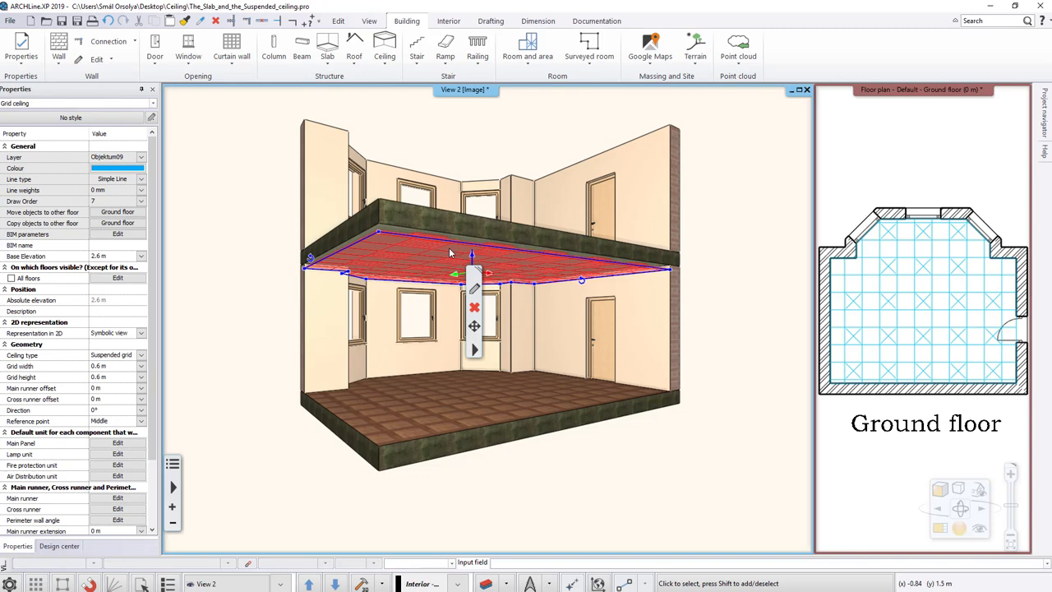
key(Escape)
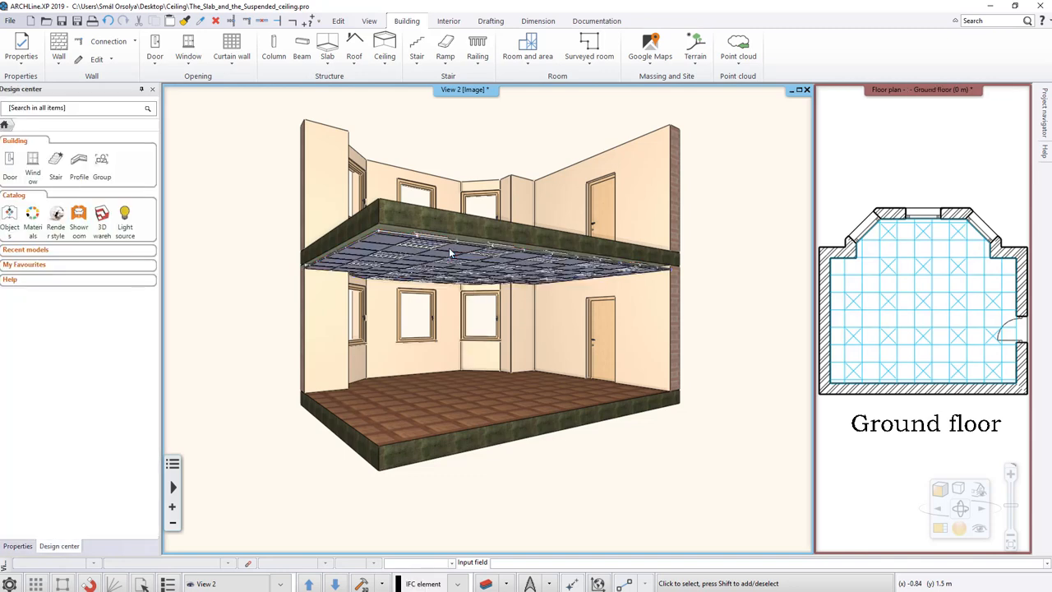
scroll(449, 247, down, 1)
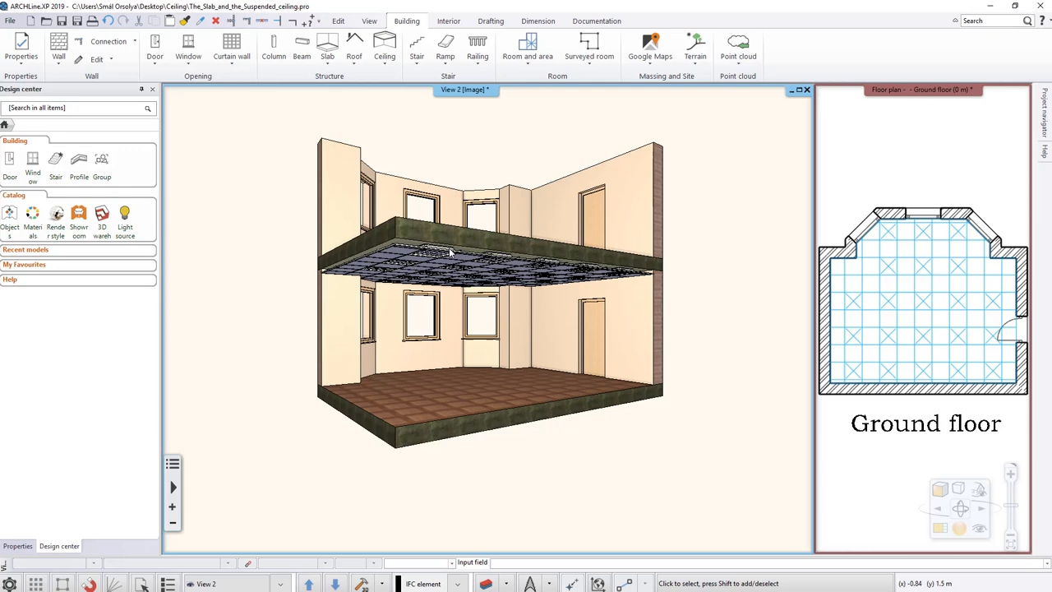
scroll(449, 247, down, 2)
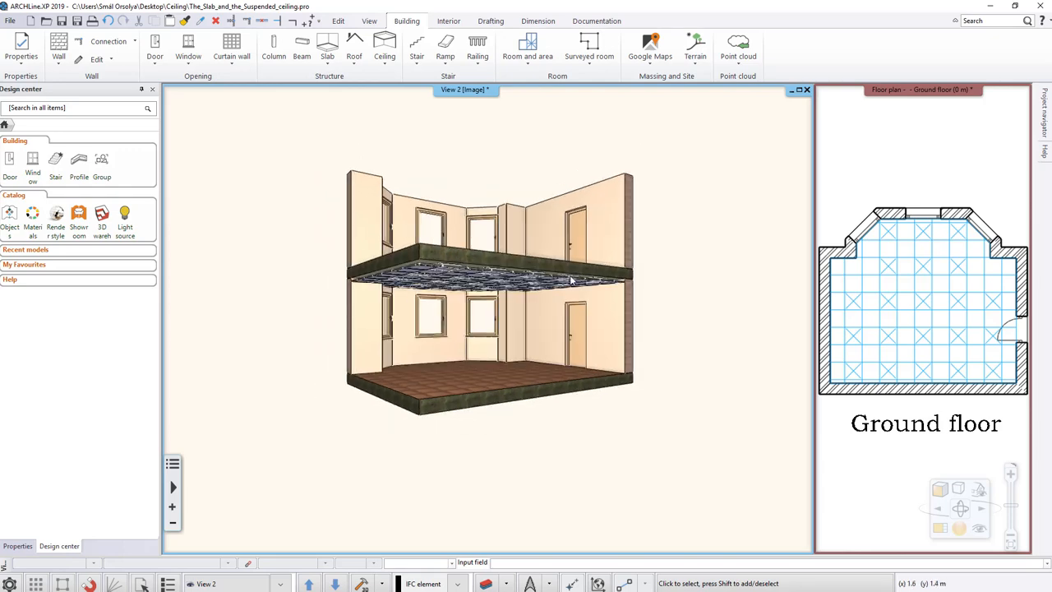
click(838, 203)
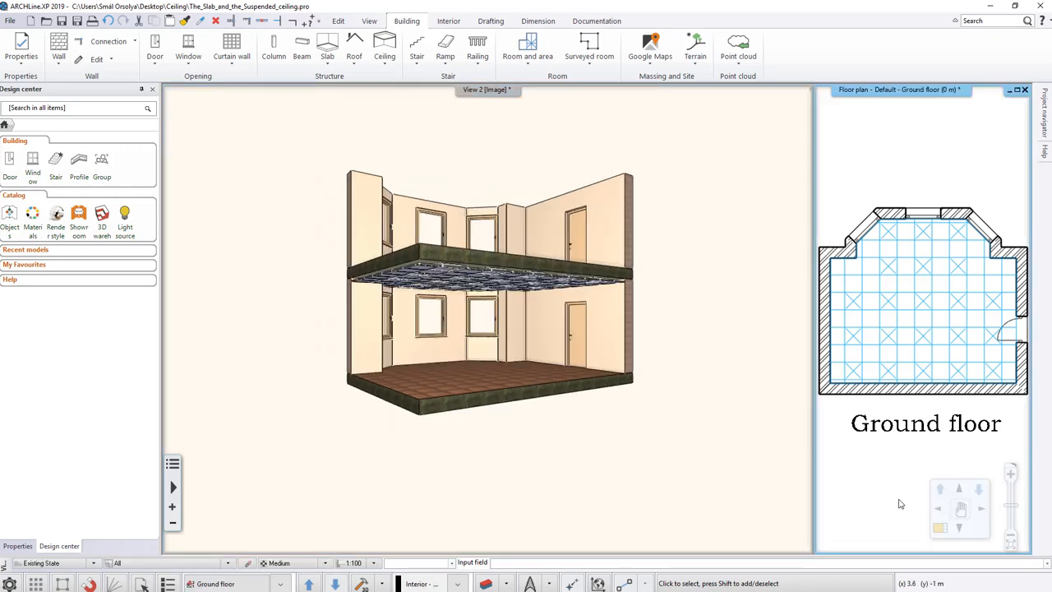
Step: Place a Plain Auto Ceiling in the 1st-floor room
click(939, 528)
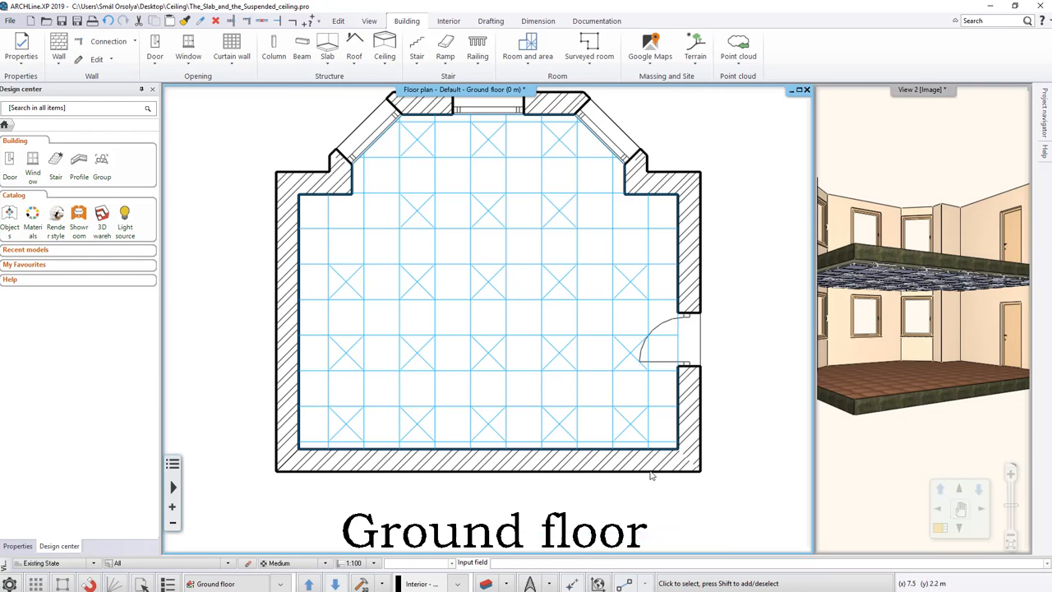
scroll(542, 329, down, 2)
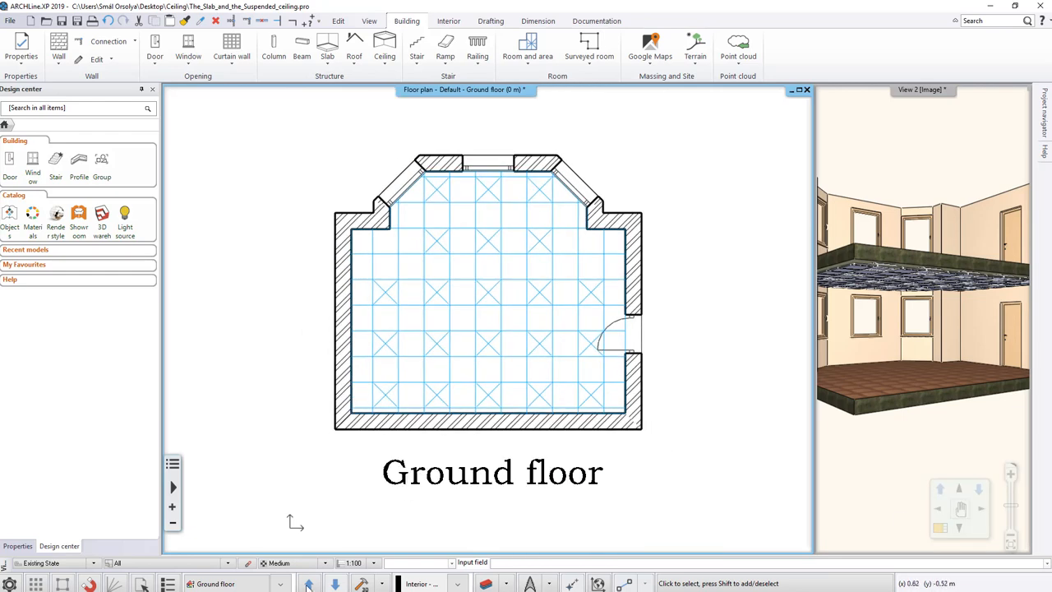
click(308, 584)
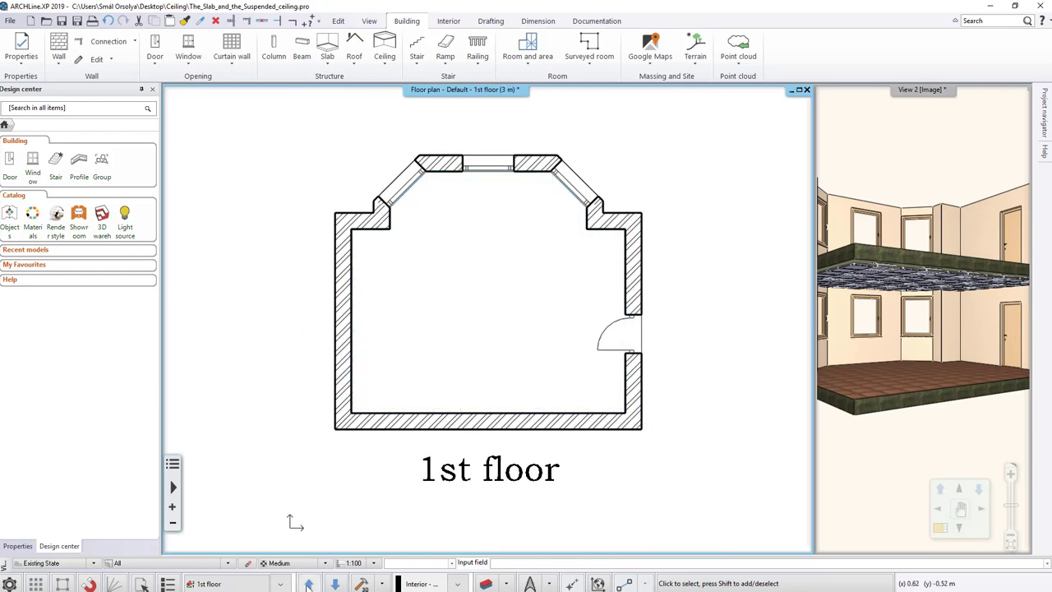
click(385, 64)
click(407, 82)
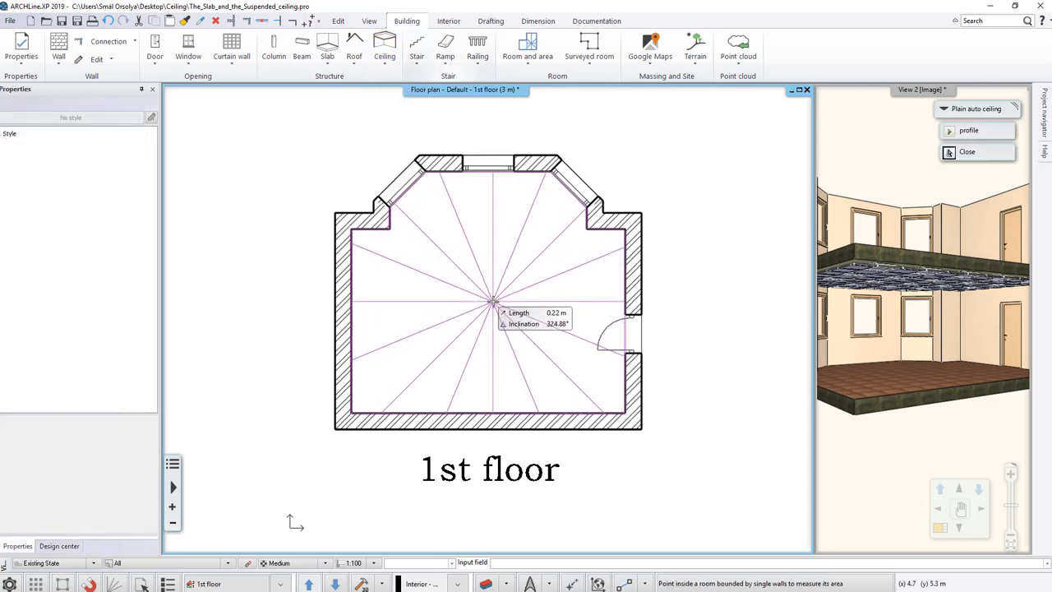
click(492, 303)
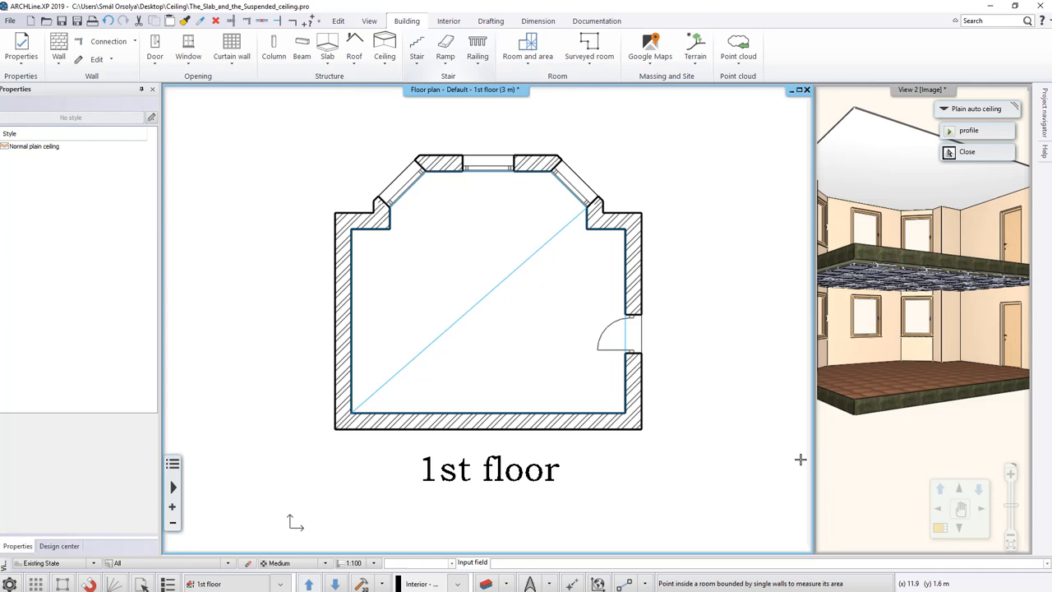
key(Escape)
Step: Enlarge the 3D view and orbit to look down onto both floors
click(904, 461)
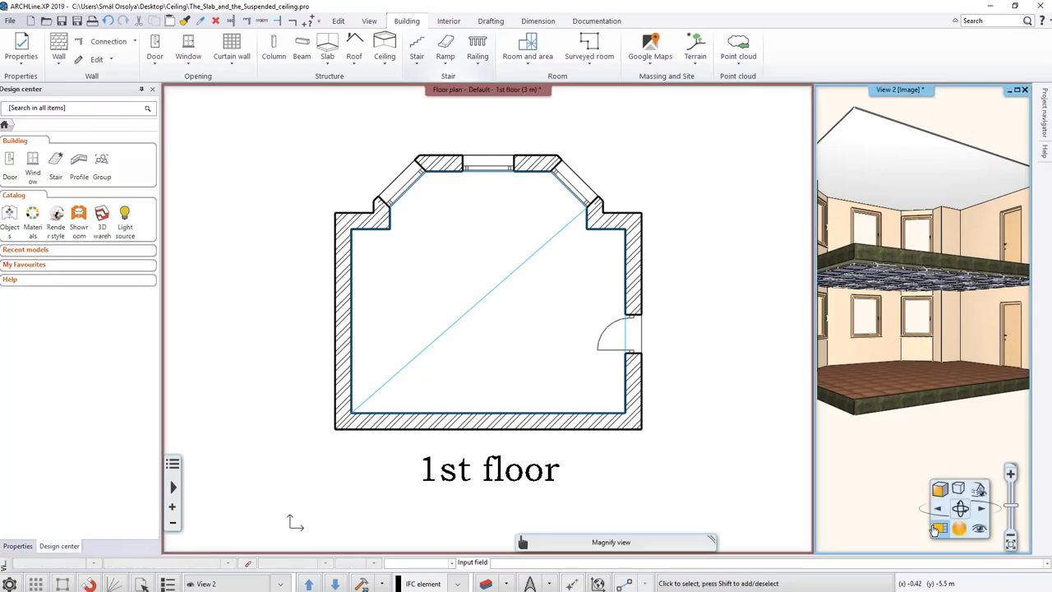
click(935, 529)
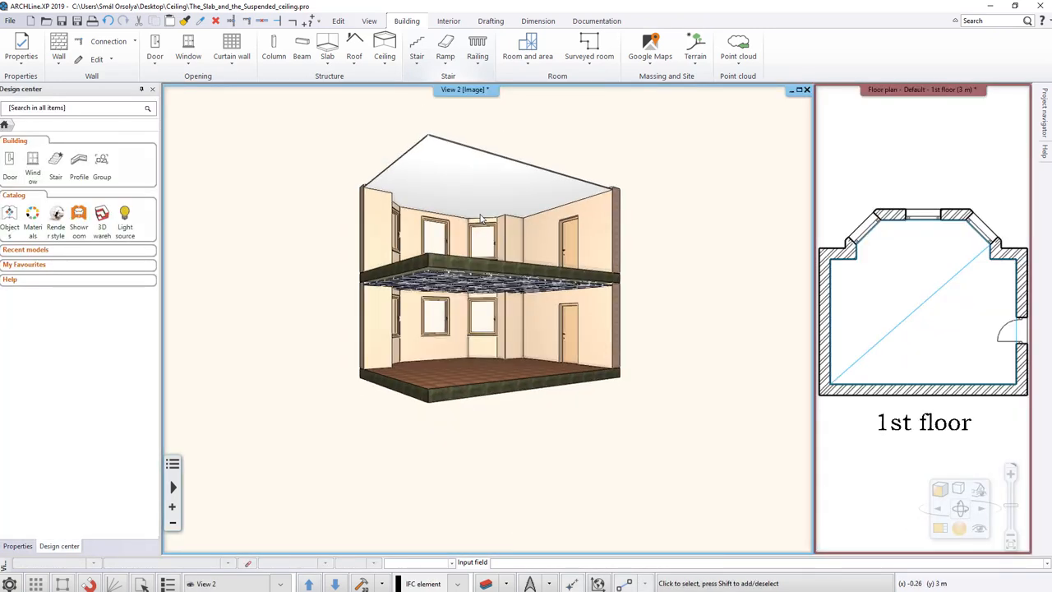
mouse_move(481, 218)
shift+middle_down()
mouse_move(514, 266)
mouse_move(485, 287)
mouse_move(507, 229)
shift+middle_up()
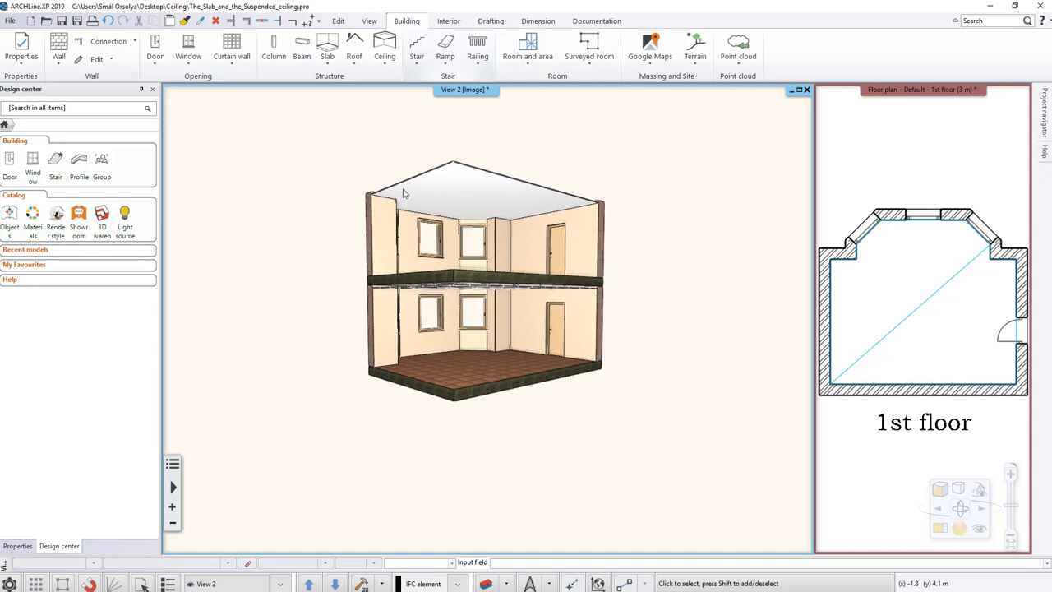
Step: Open the Office_suspended_ceiling_plan_06 project, discarding unsaved changes to the current one
click(10, 21)
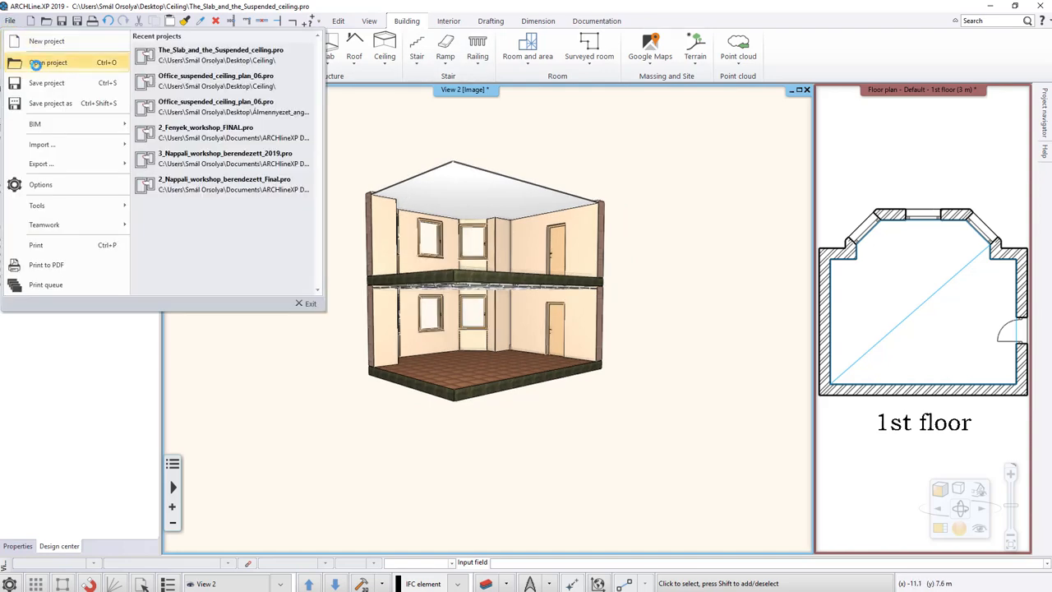
click(37, 69)
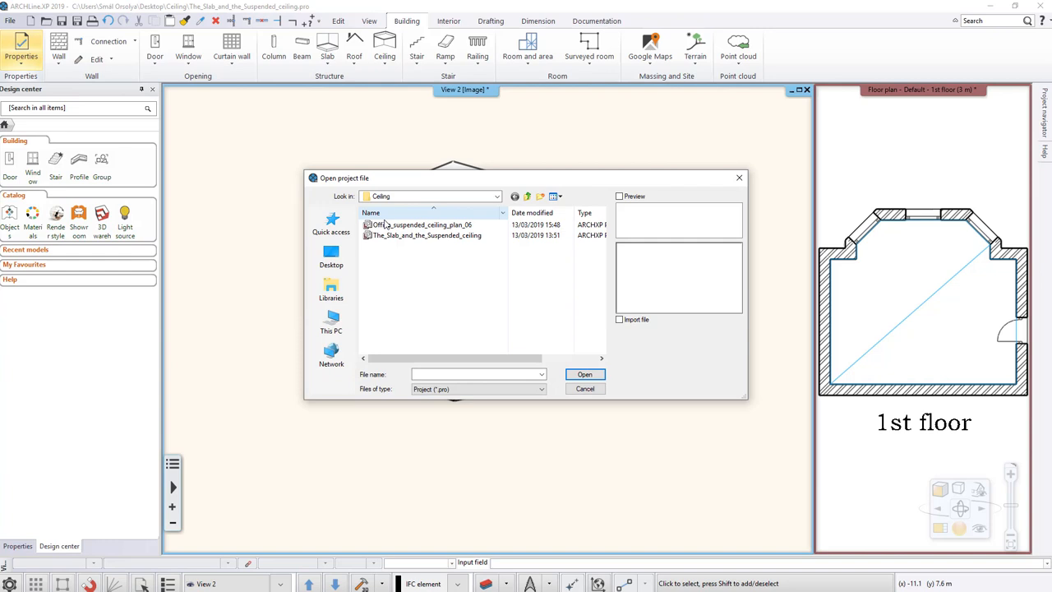
double_click(422, 225)
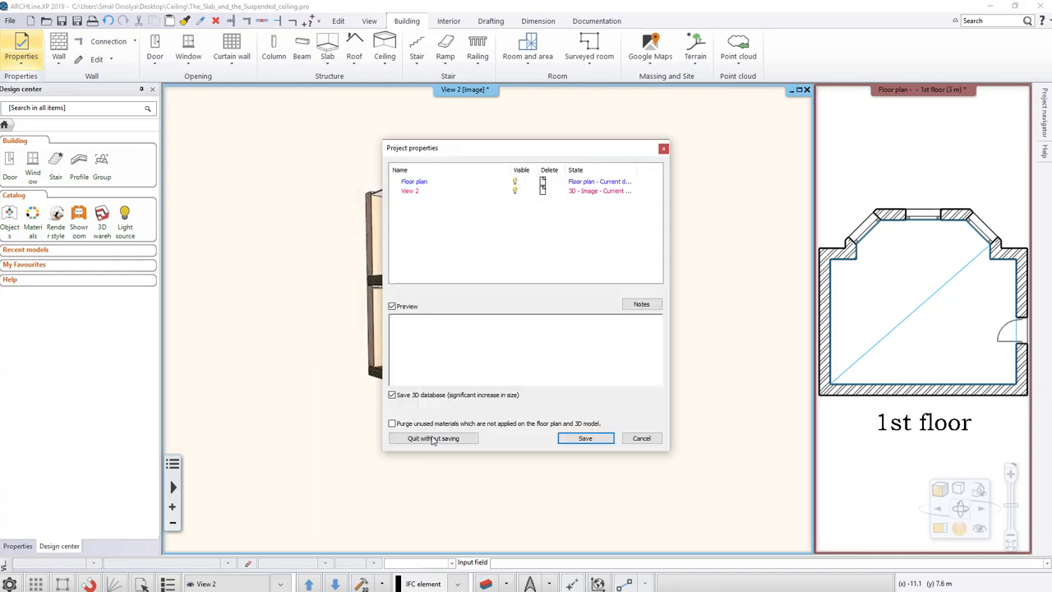
click(433, 438)
click(554, 337)
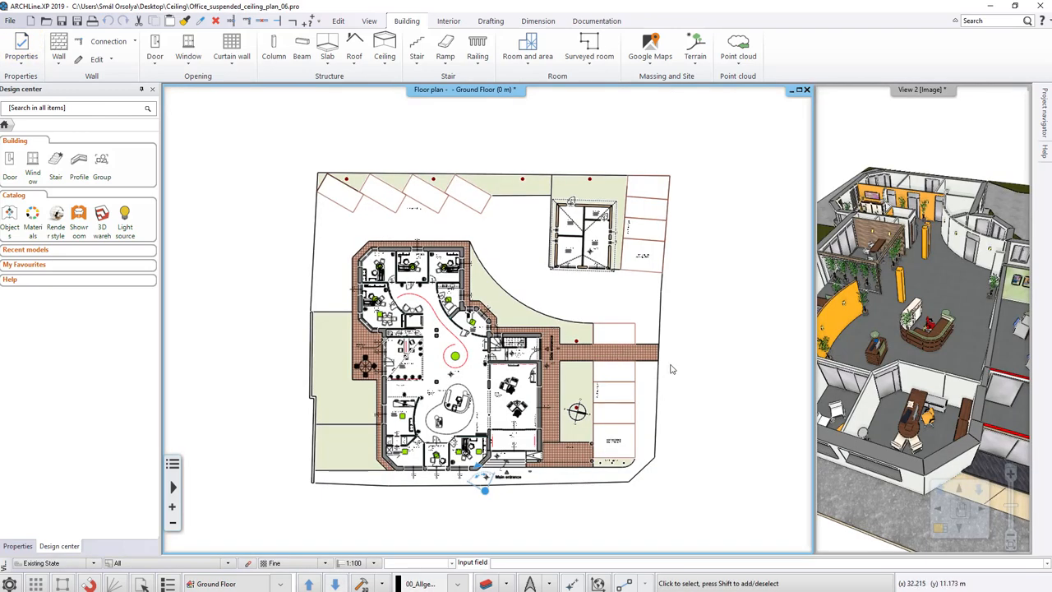
Step: Show the office 3D interior in the main pane, then reactivate the floor plan
click(915, 386)
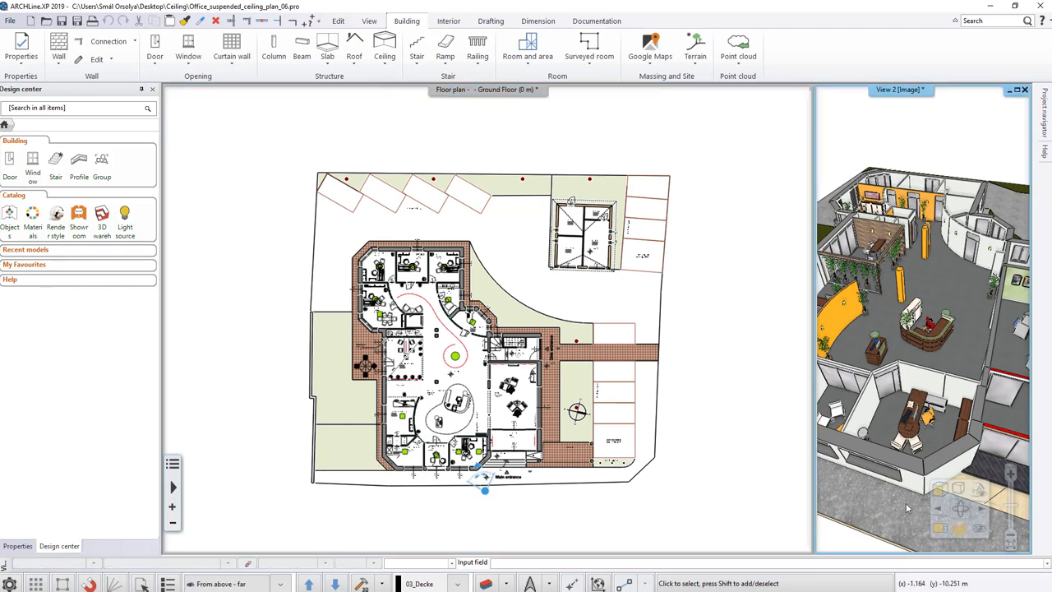
click(945, 530)
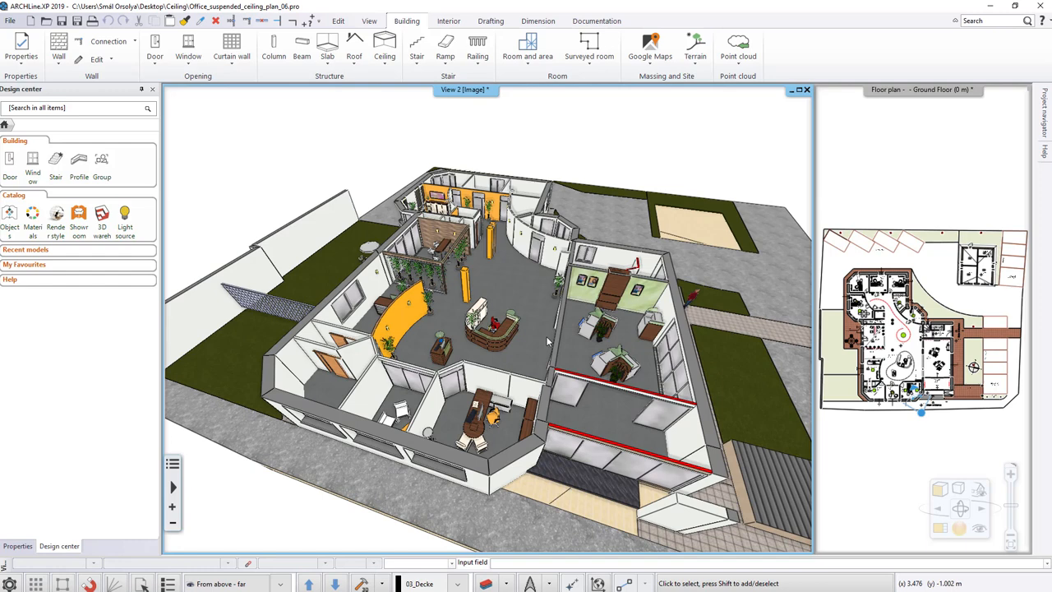
click(904, 370)
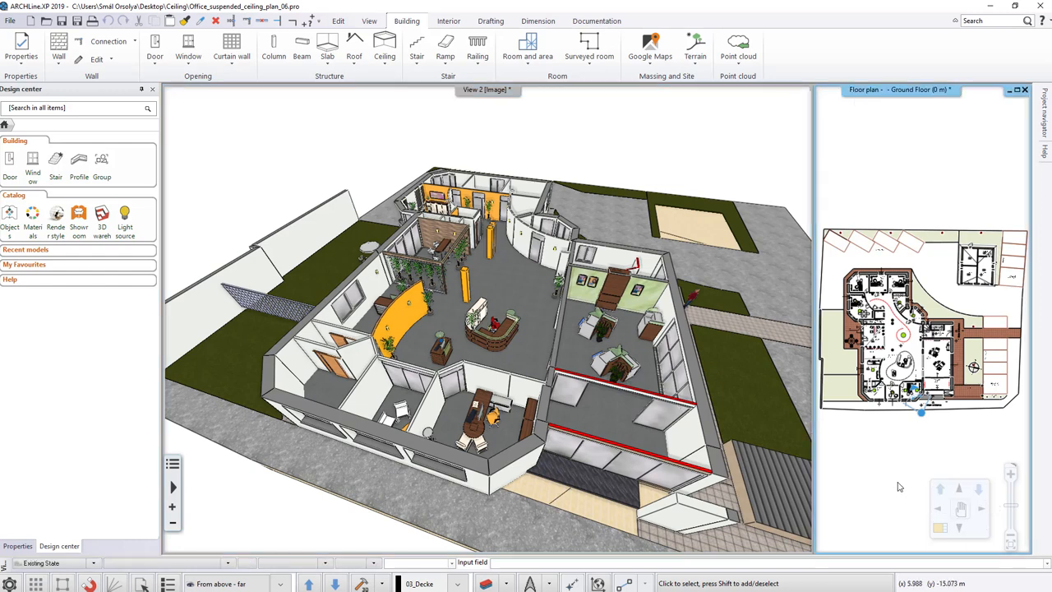
Step: In Layer Walk, hide all Furniture layers and the Plants layer
click(938, 531)
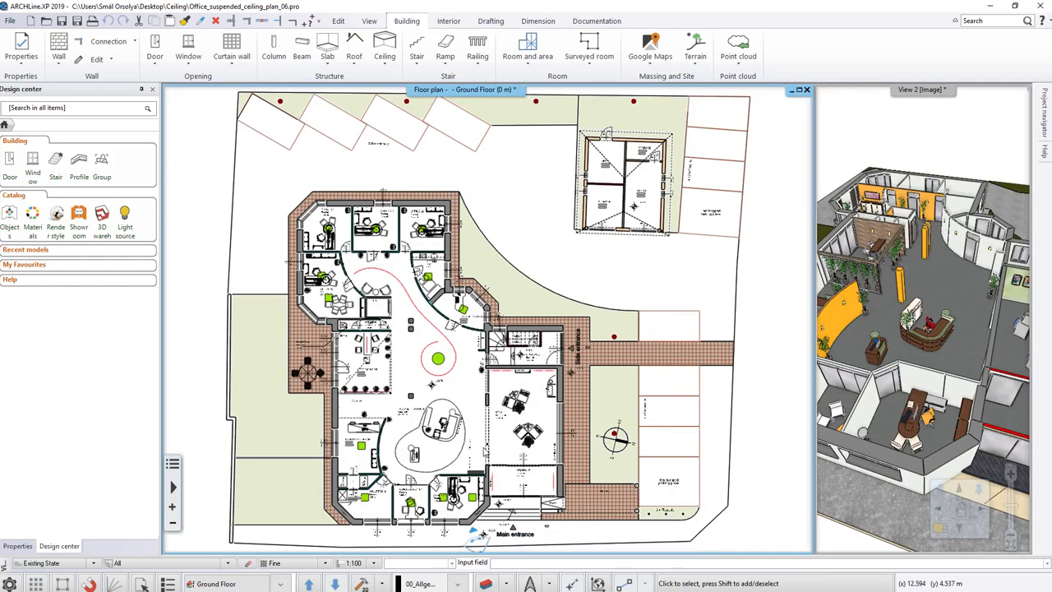
click(510, 582)
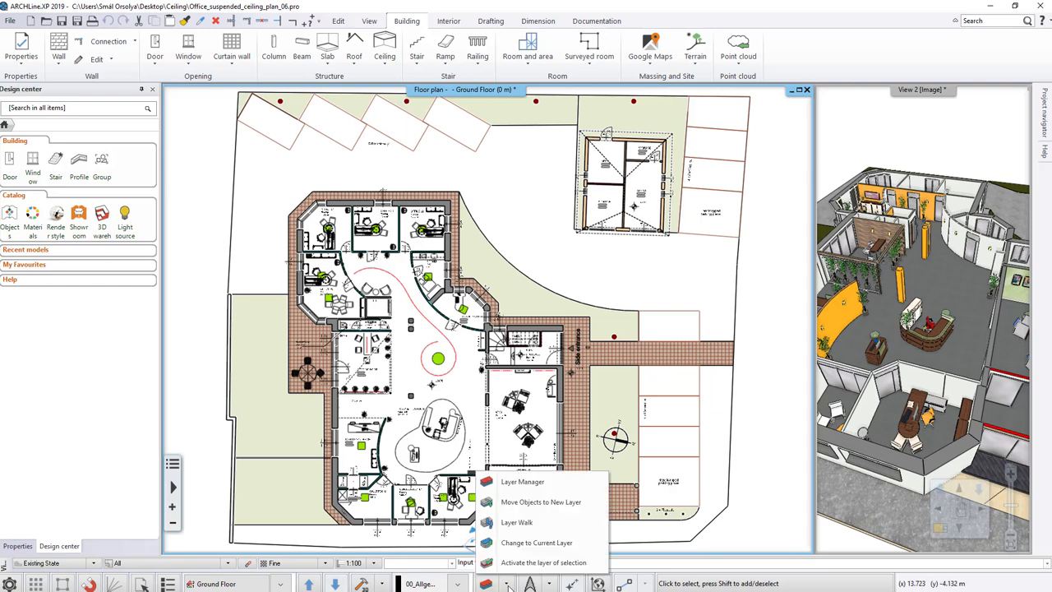
click(516, 522)
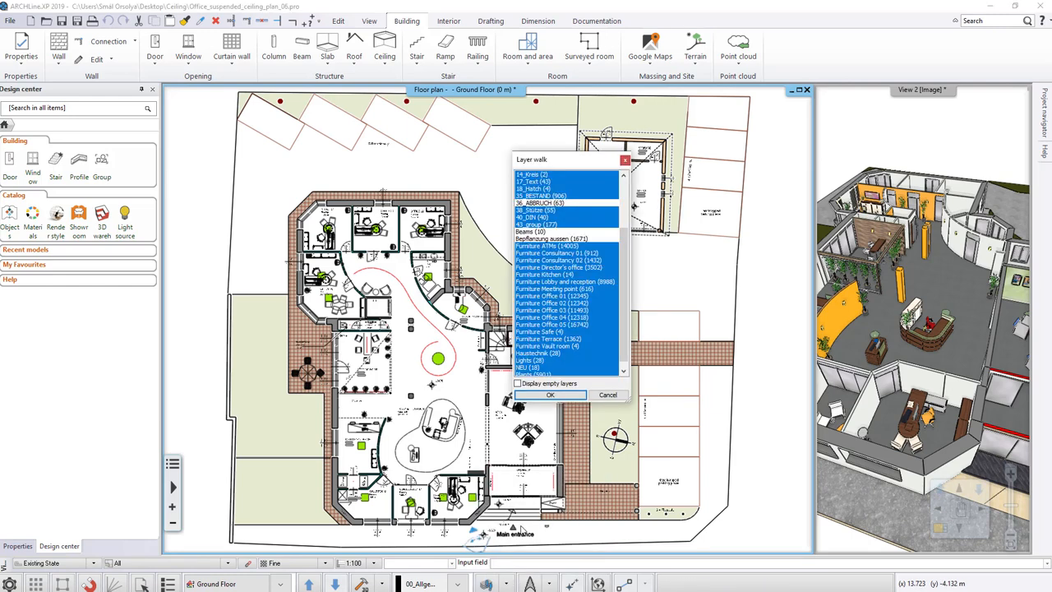
ctrl+drag(542, 246, 545, 340)
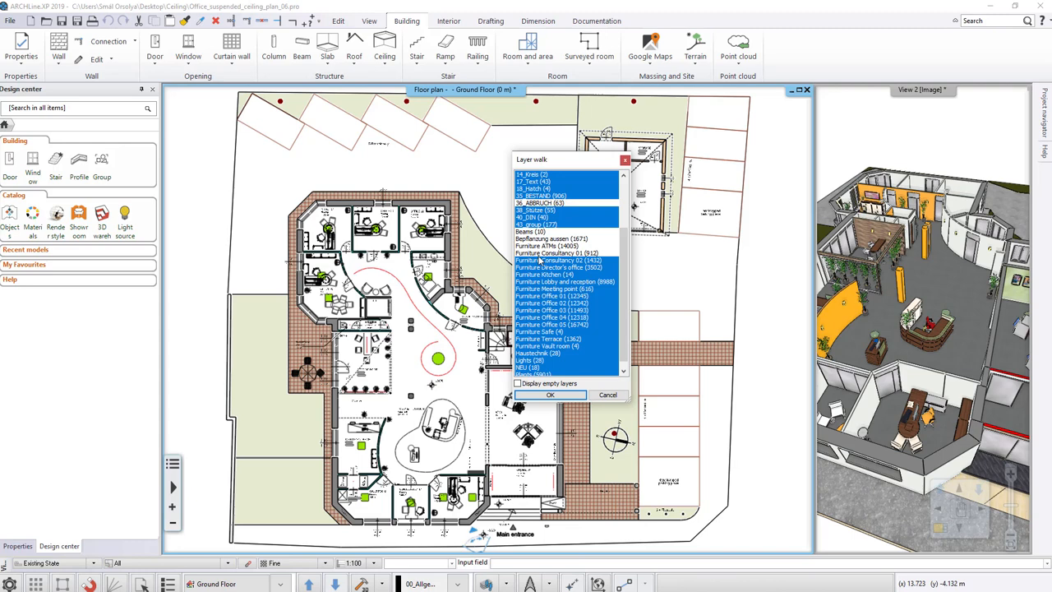
ctrl+click(545, 345)
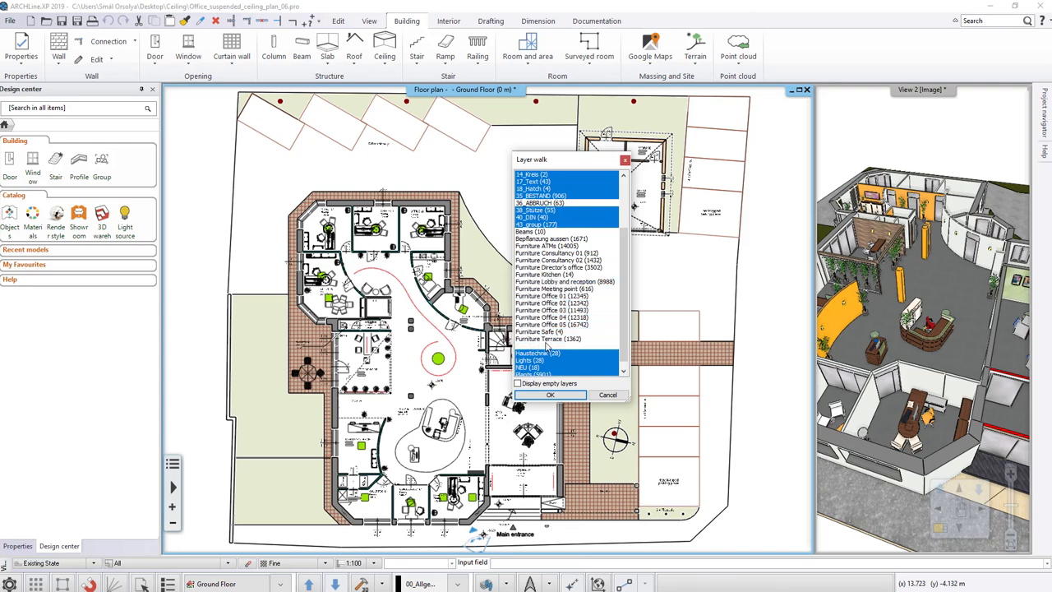
scroll(543, 354, down, 1)
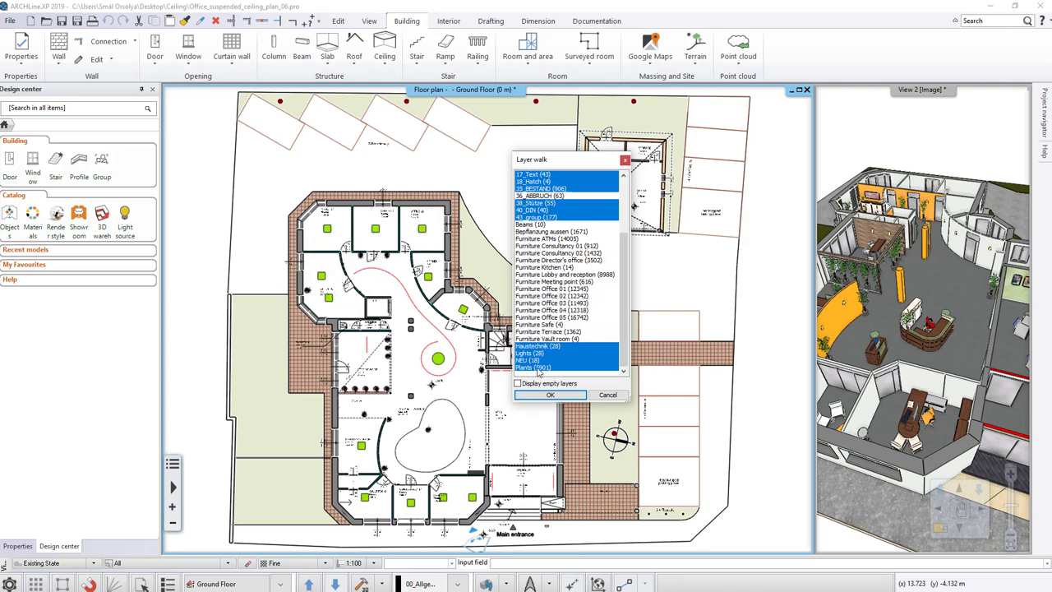
ctrl+click(539, 368)
click(550, 394)
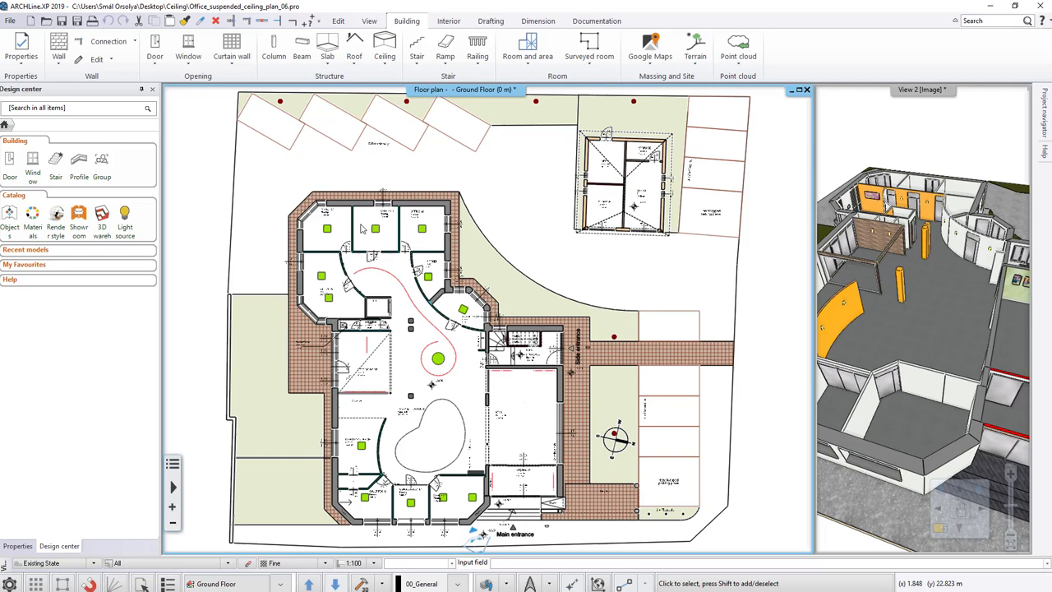
scroll(329, 229, up, 1)
scroll(361, 238, up, 2)
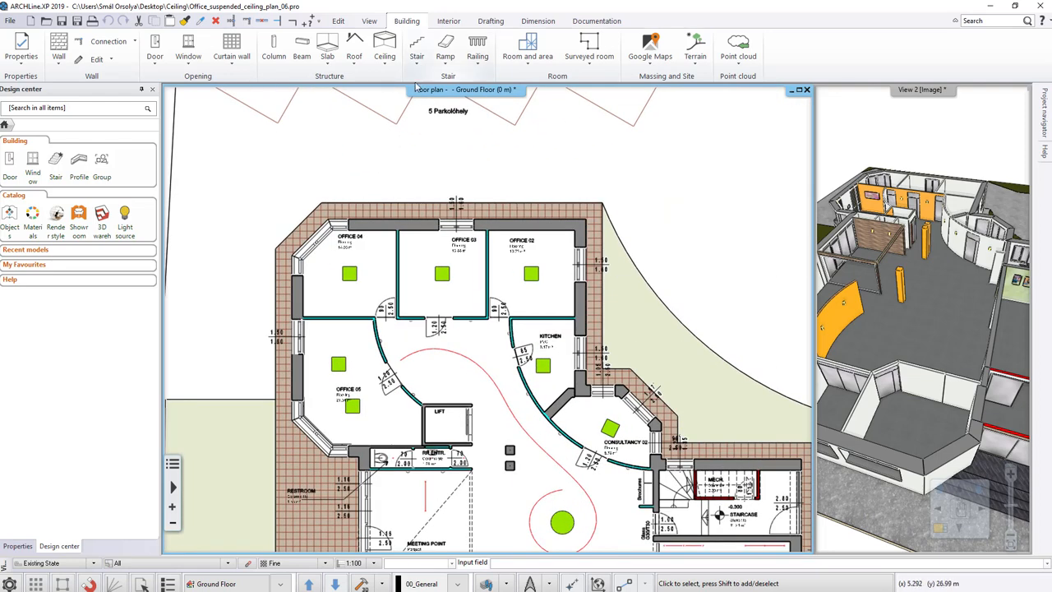
Step: Bring up the ceiling type list on the Building ribbon
click(385, 58)
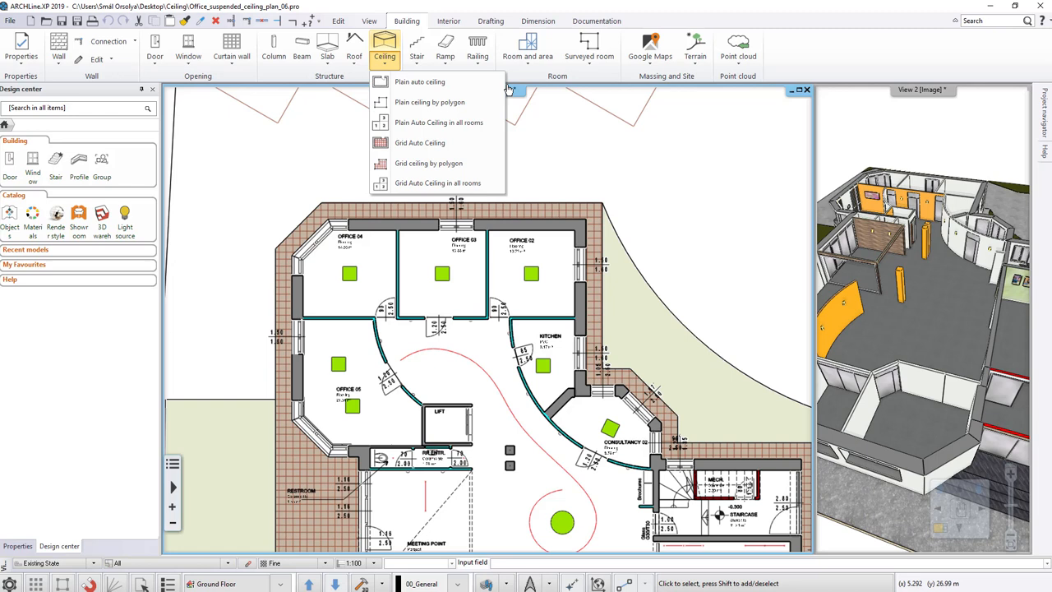
Step: Place a Grid Auto Ceiling in Office 04 and orbit the 3D view to check it
click(448, 142)
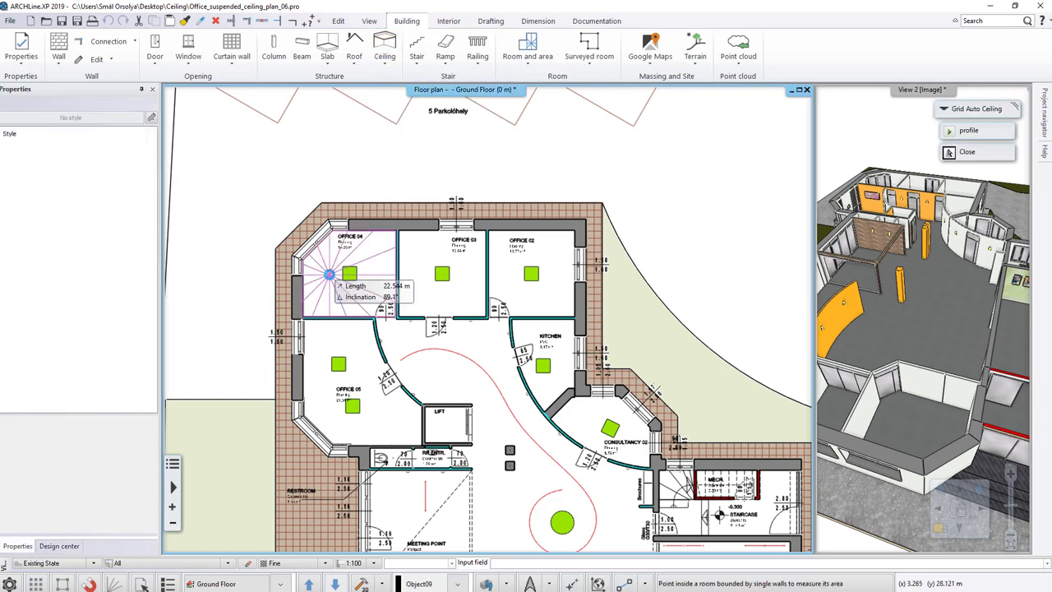
click(329, 275)
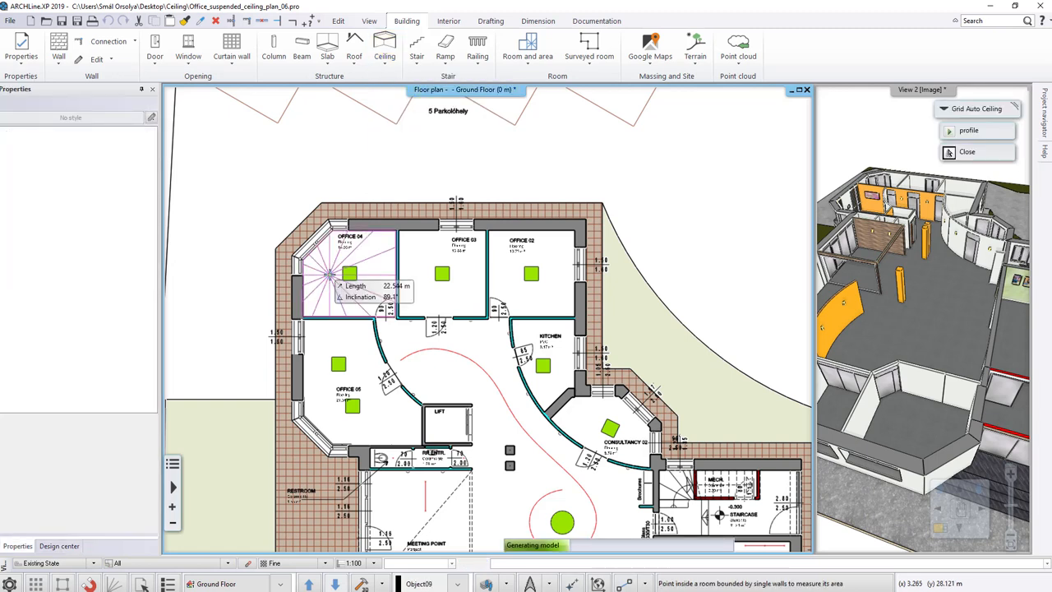
key(Escape)
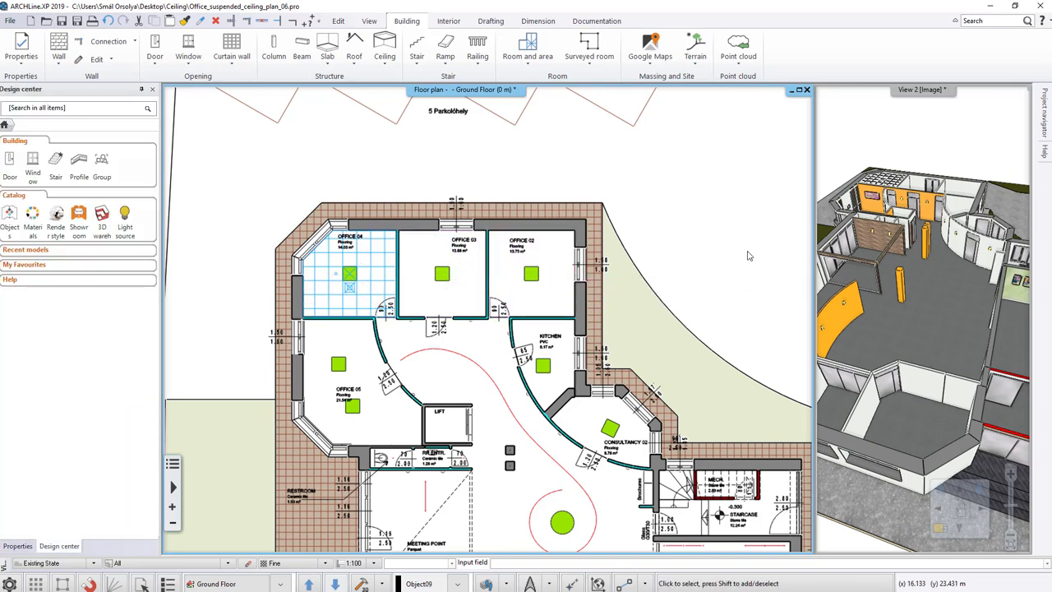
click(877, 218)
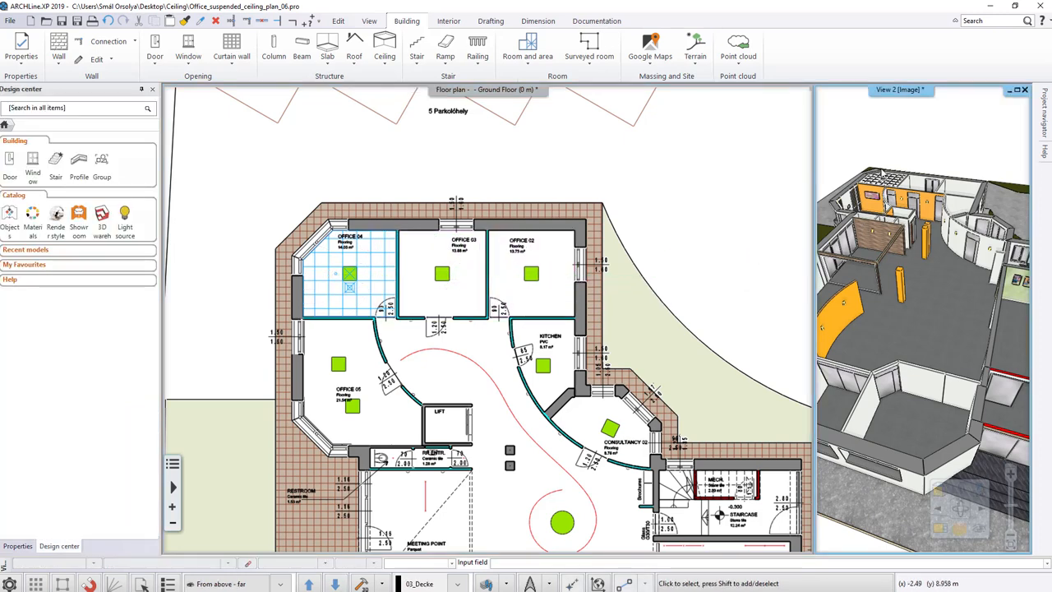
scroll(920, 328, up, 3)
scroll(921, 329, up, 3)
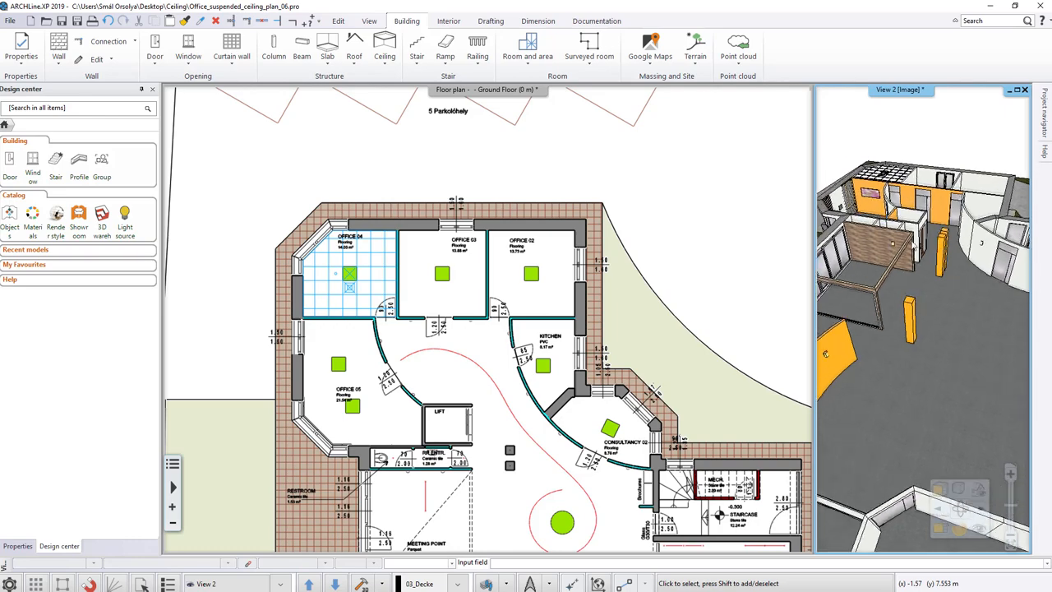
mouse_move(912, 245)
middle_down()
mouse_move(886, 233)
mouse_move(863, 251)
middle_up()
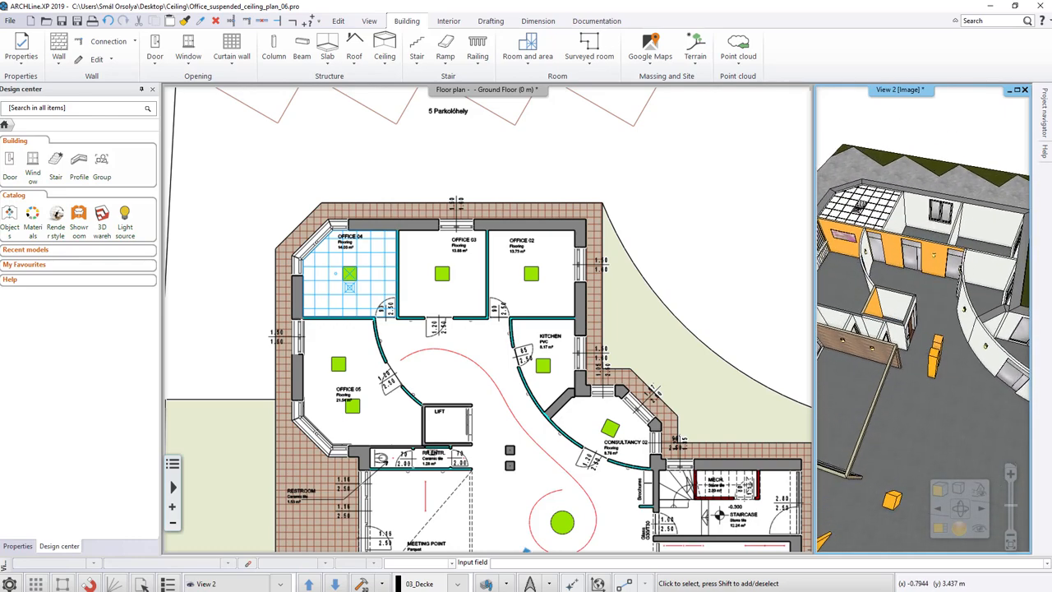
scroll(909, 437, up, 2)
scroll(909, 438, up, 2)
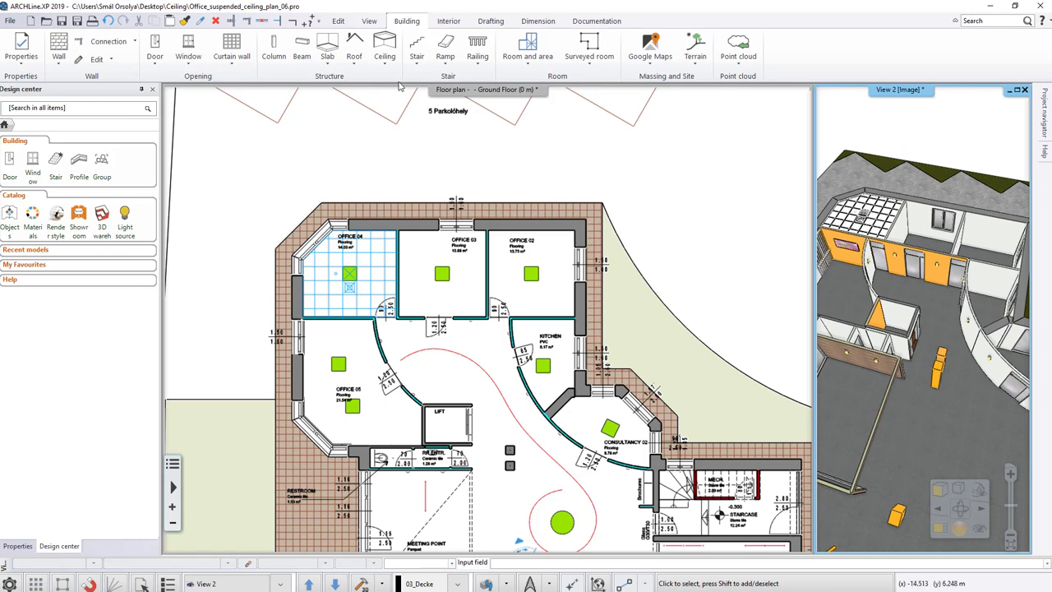
Step: Draw a grid ceiling by polygon over Office 03's four corners and close the outline
click(485, 148)
click(384, 50)
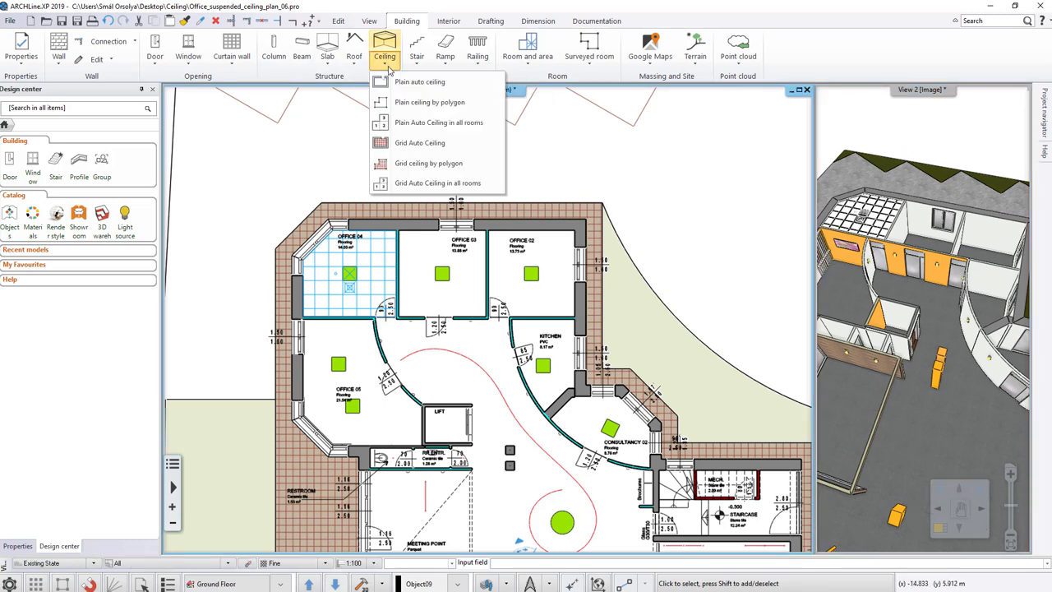
click(402, 143)
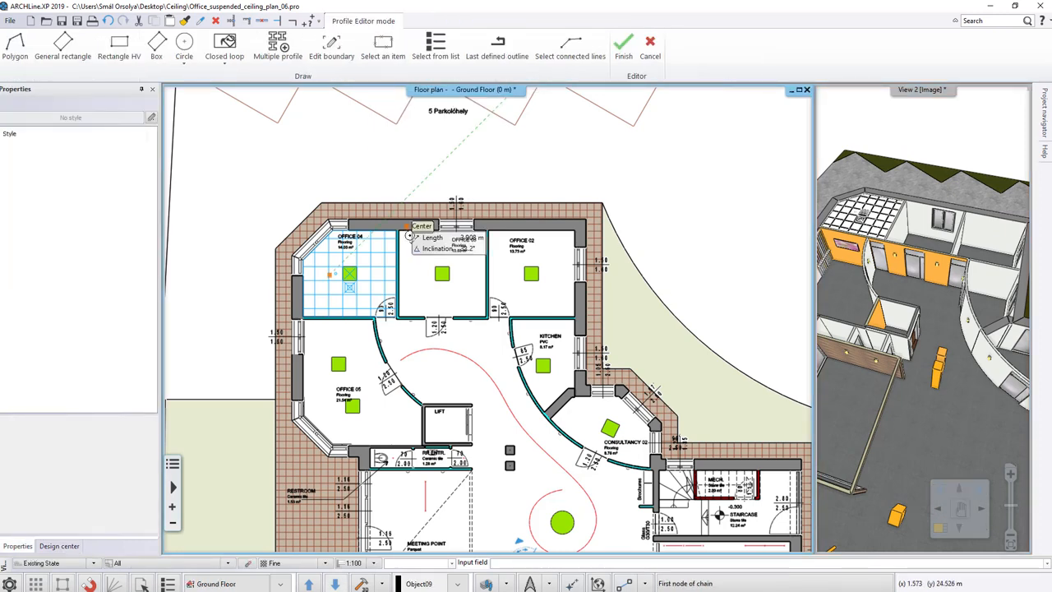
scroll(428, 255, up, 2)
click(433, 264)
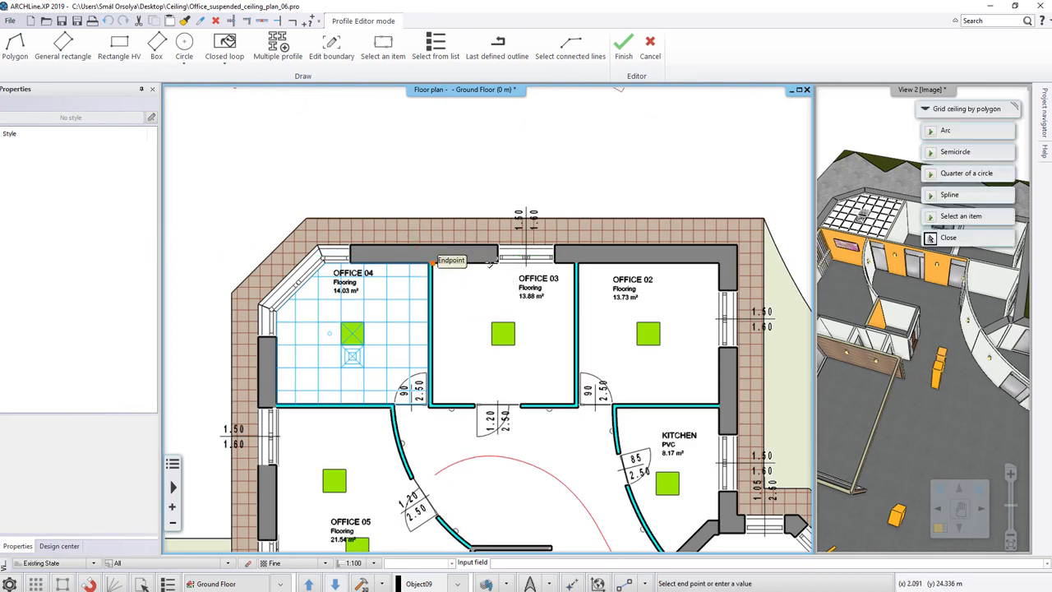
click(556, 263)
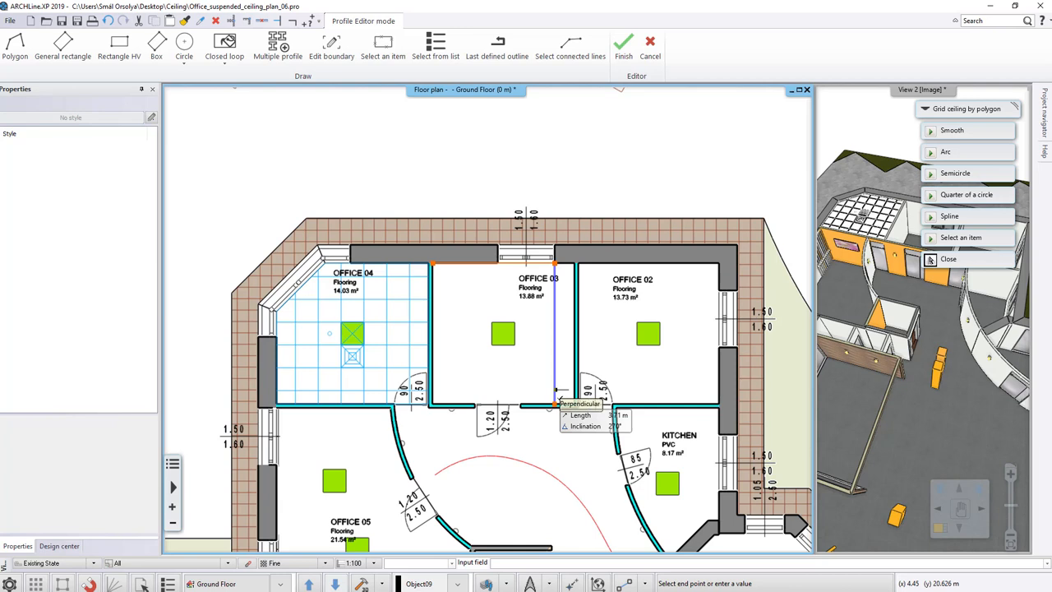
click(558, 405)
click(434, 405)
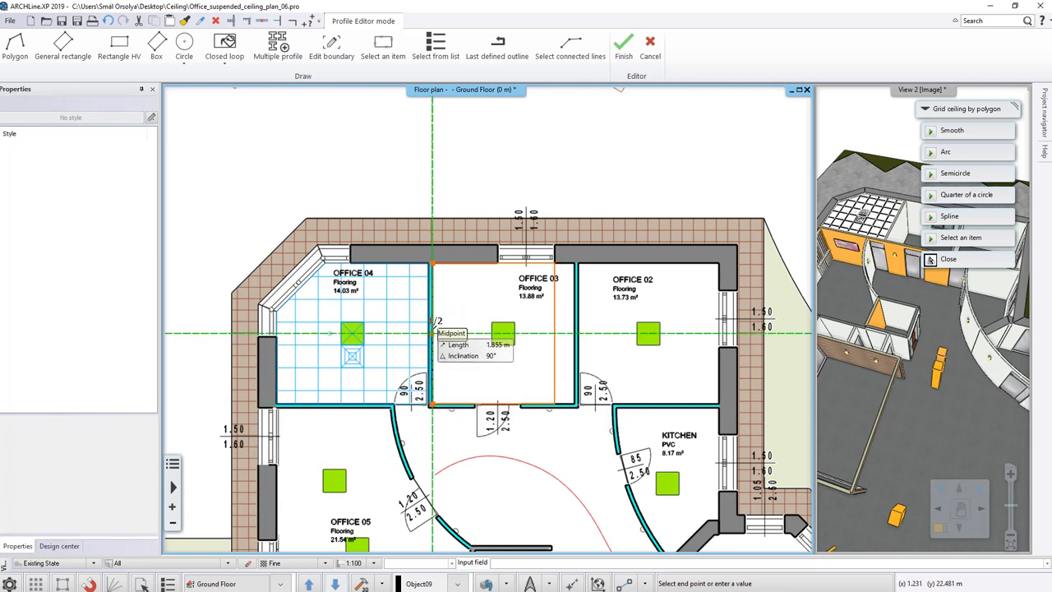
click(438, 332)
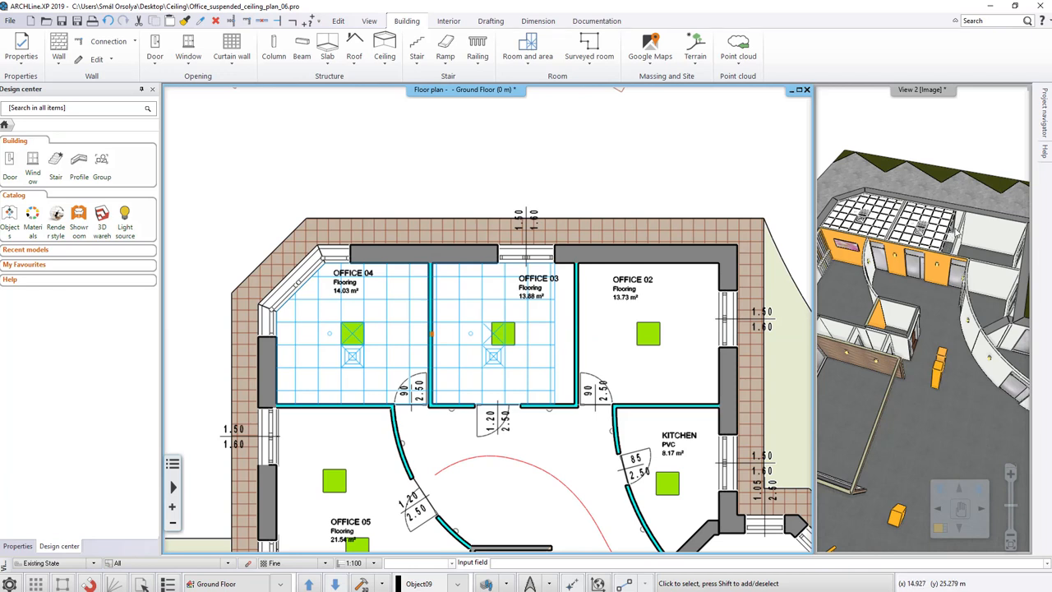
click(385, 56)
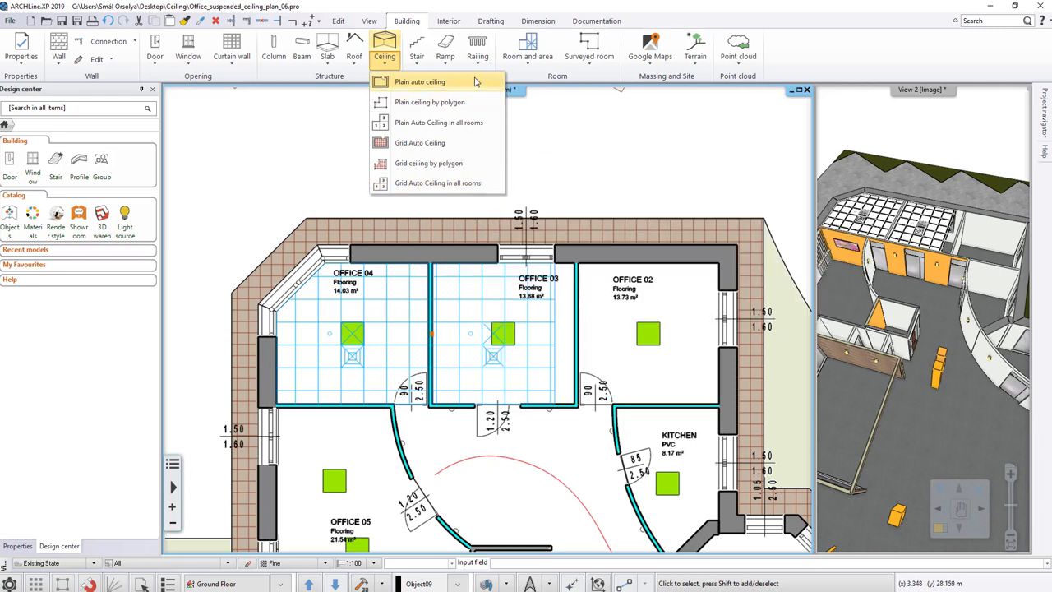
Step: Place a Plain auto ceiling by picking inside Office 02, then finish the tool
click(419, 81)
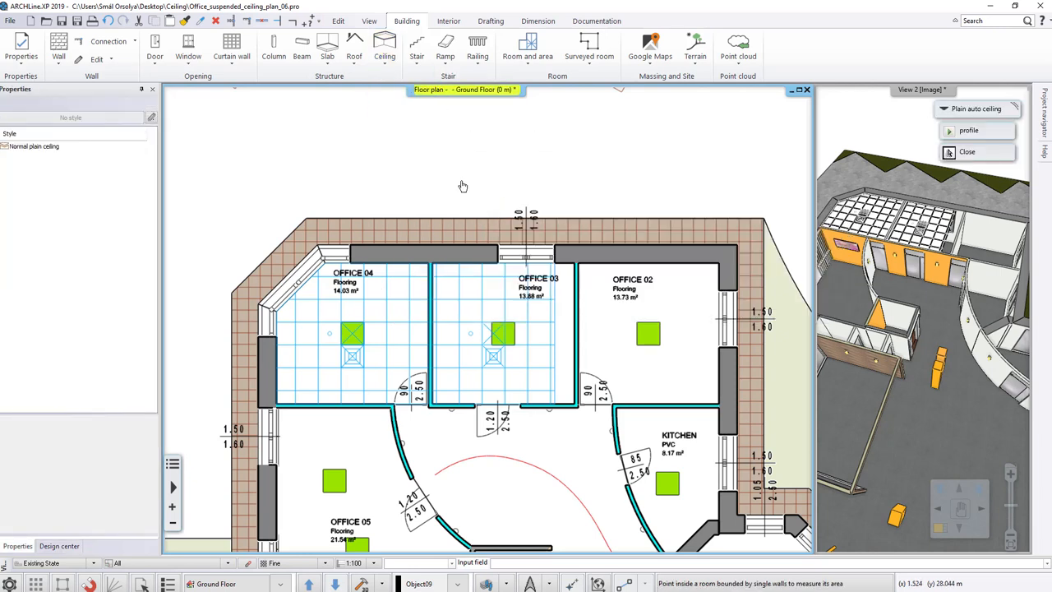
click(674, 339)
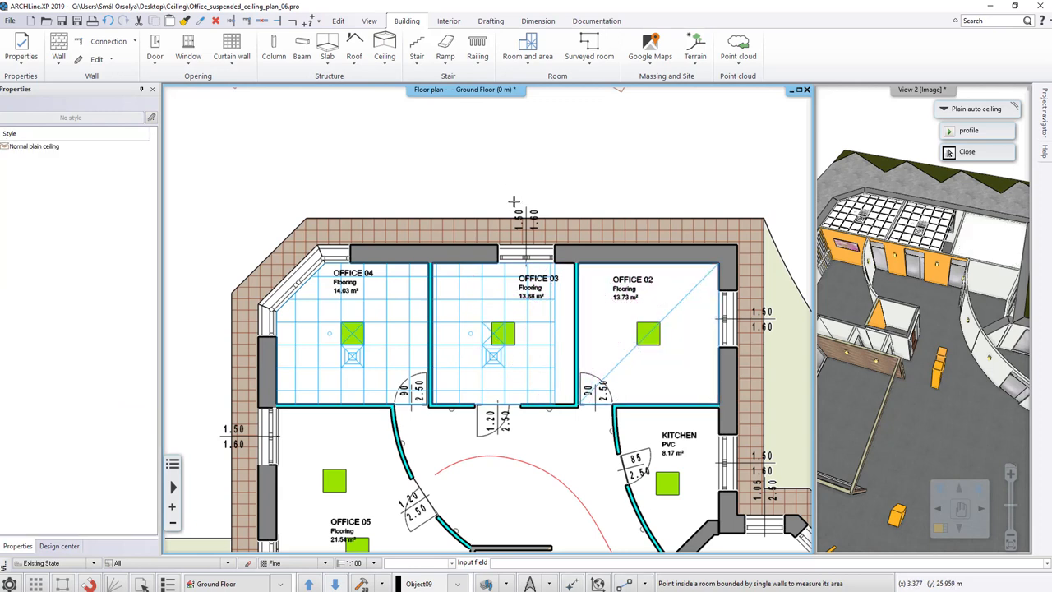
key(Escape)
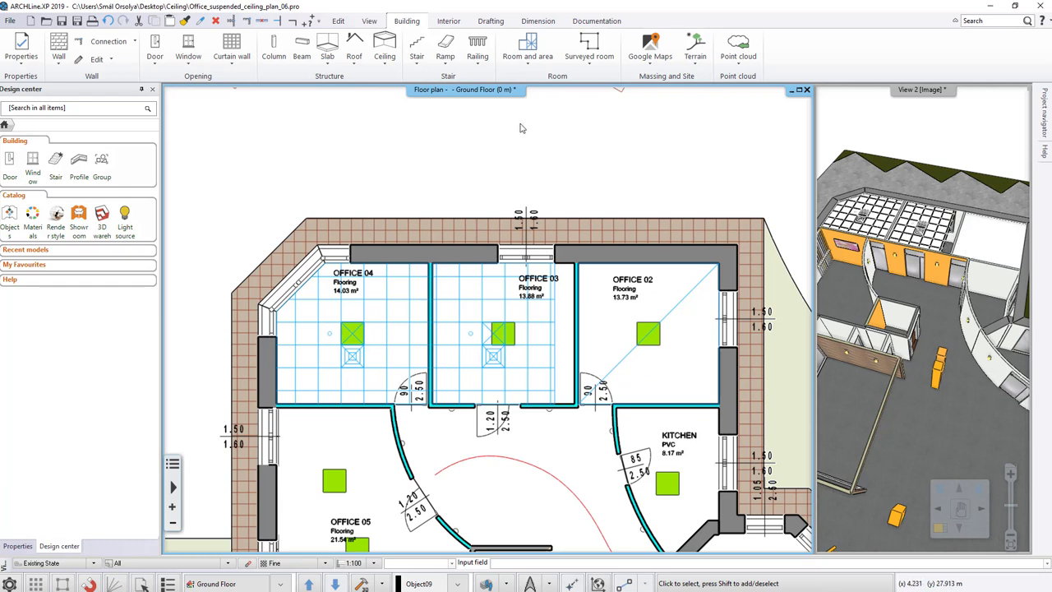
click(385, 64)
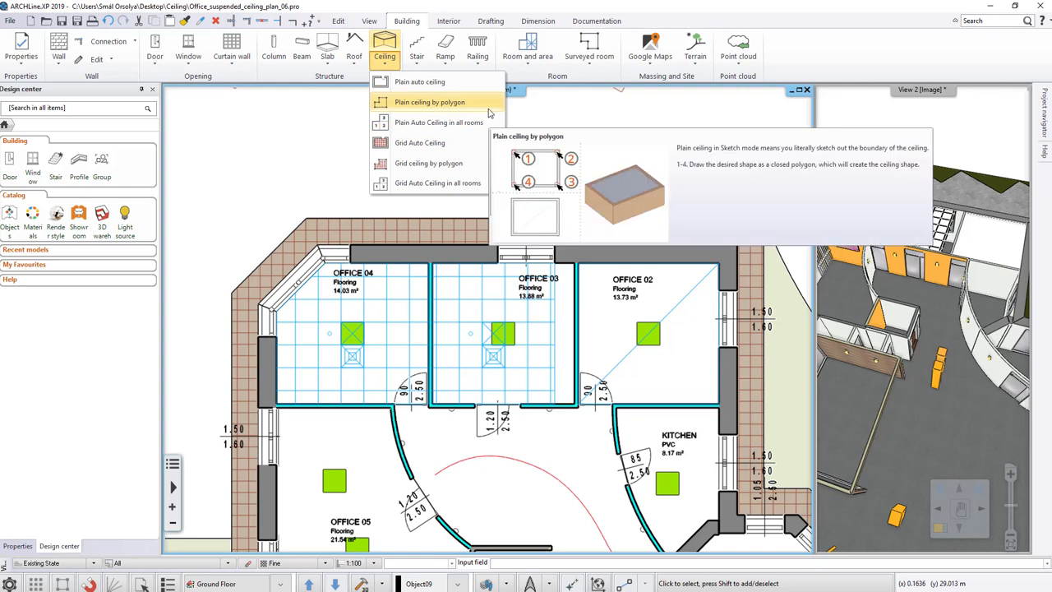
Step: Trace a Plain ceiling by polygon through the kitchen's six corners and close the outline
click(430, 102)
scroll(670, 485, up, 2)
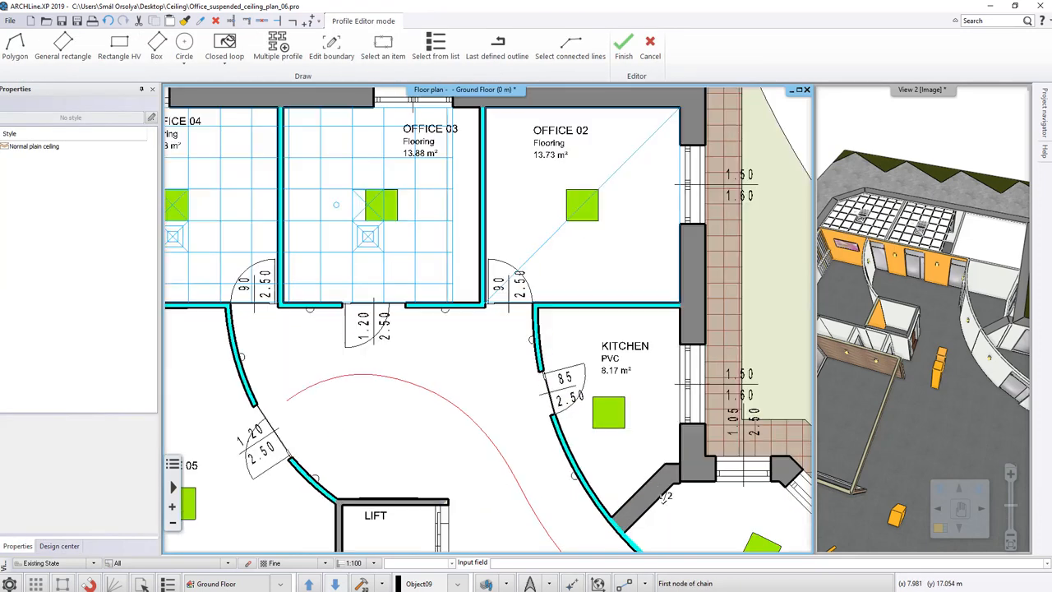
click(538, 308)
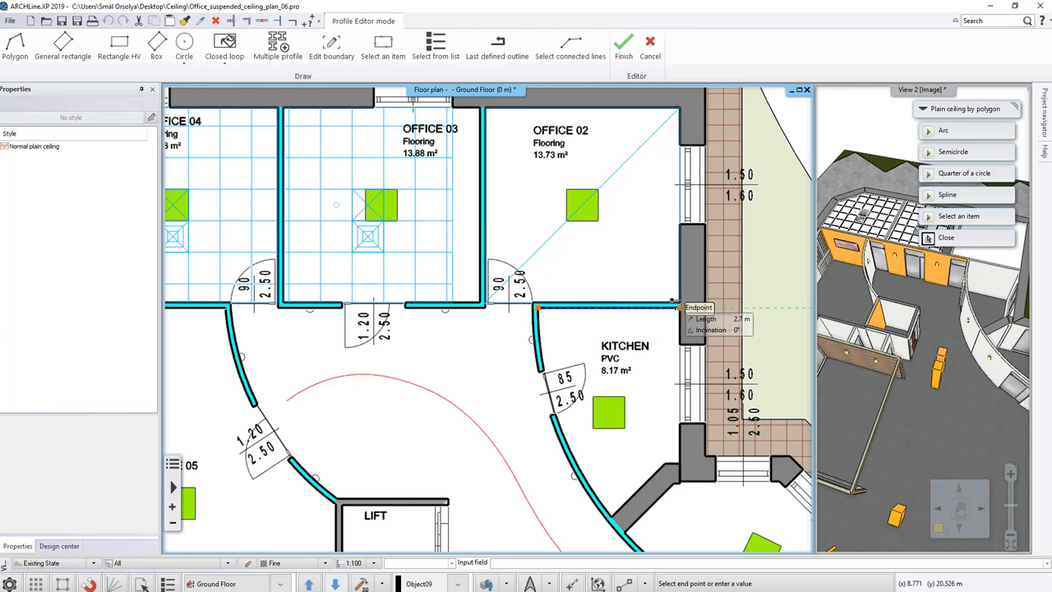
click(679, 309)
click(679, 465)
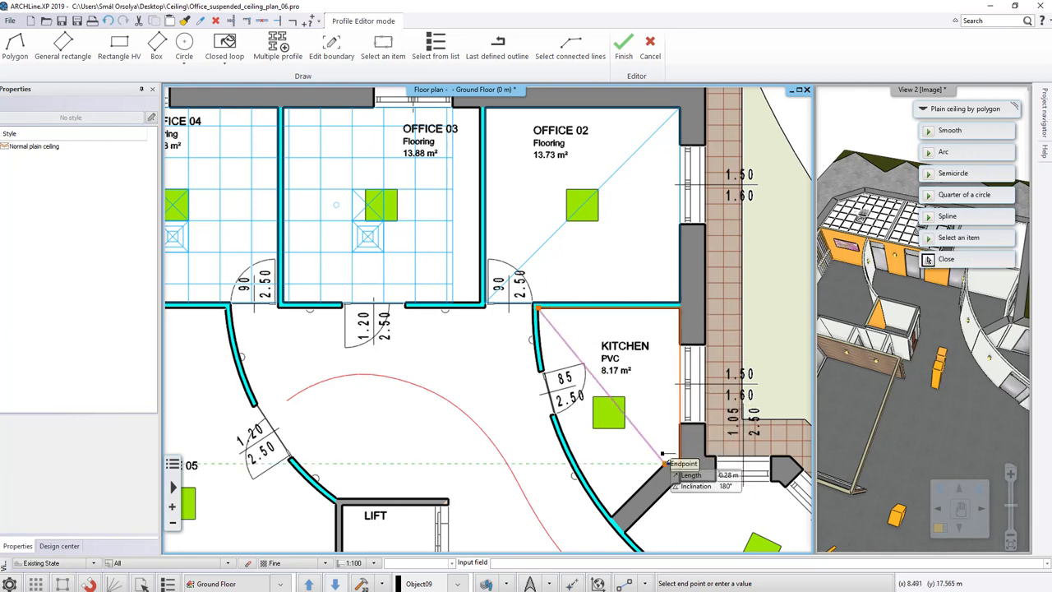
click(666, 465)
click(612, 517)
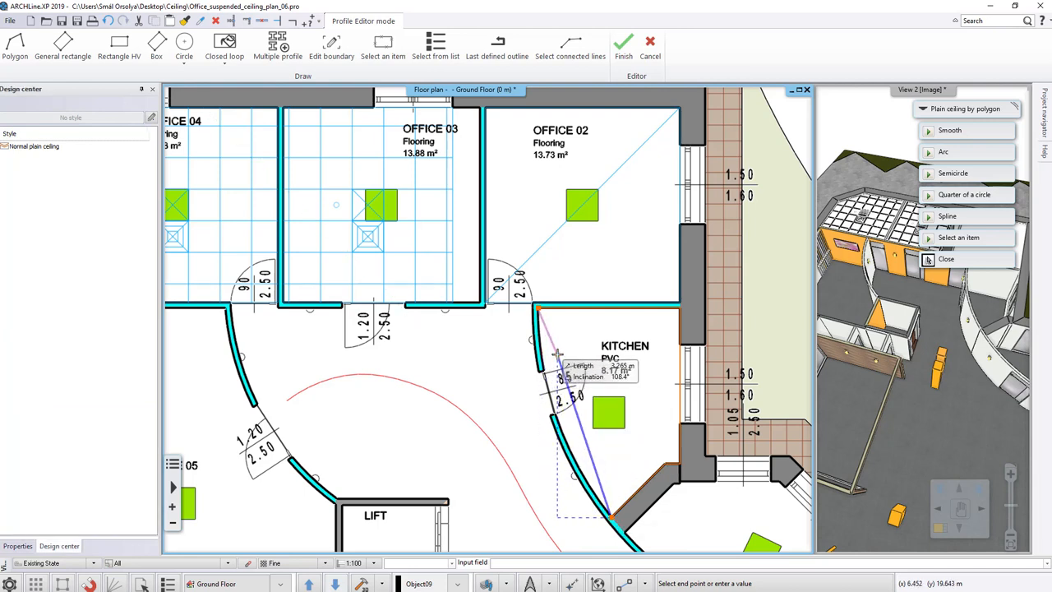
click(558, 355)
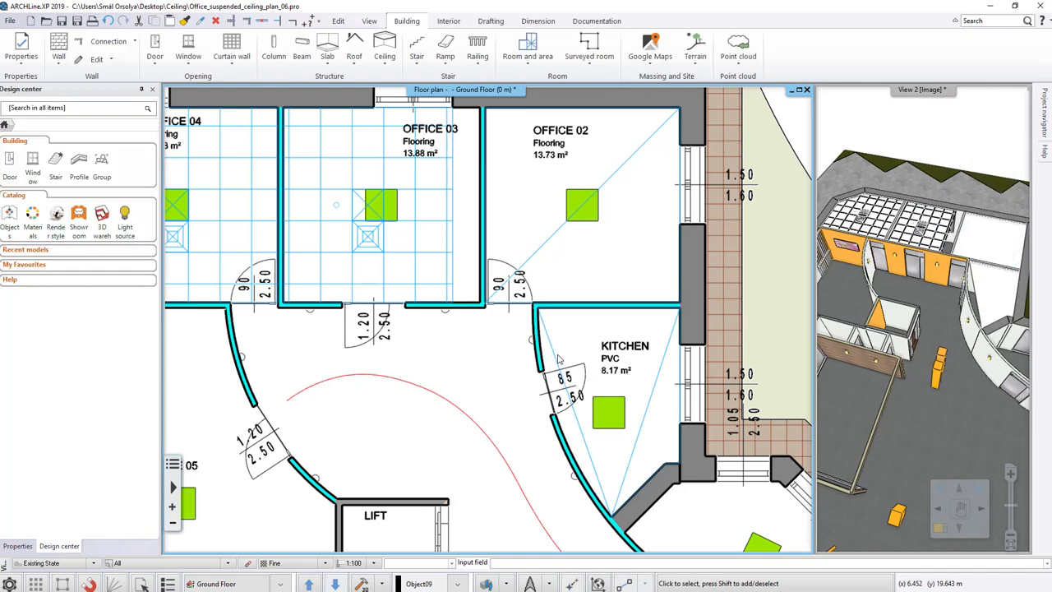